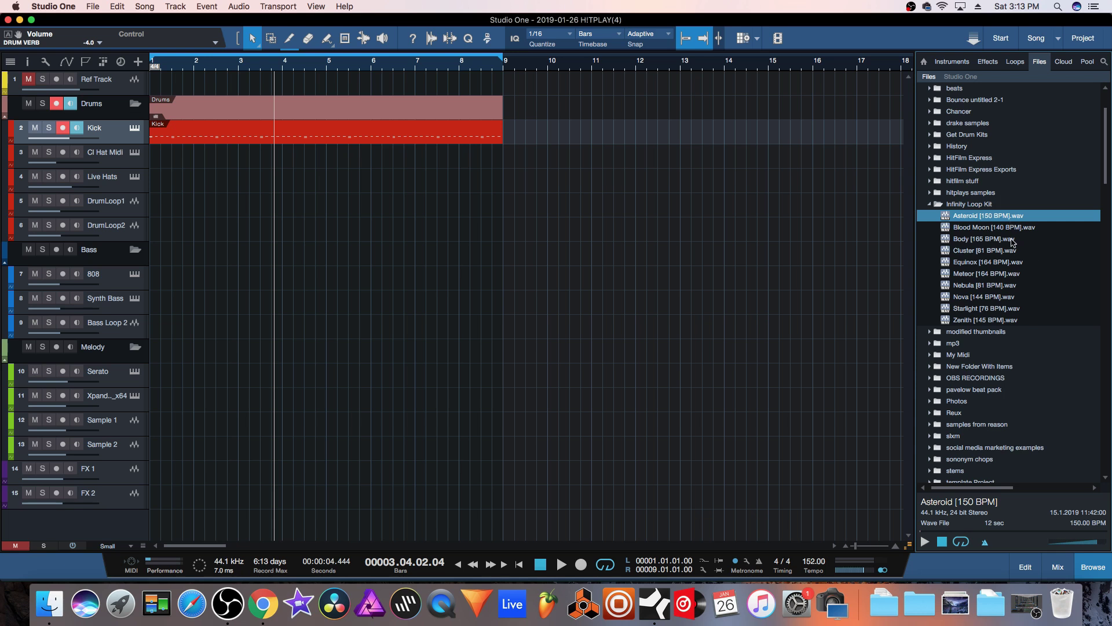
Step: Audition the loops in the Infinity Loop Kit folder, from Asteroid through Zenith, to choose a melody sample
click(925, 542)
click(999, 232)
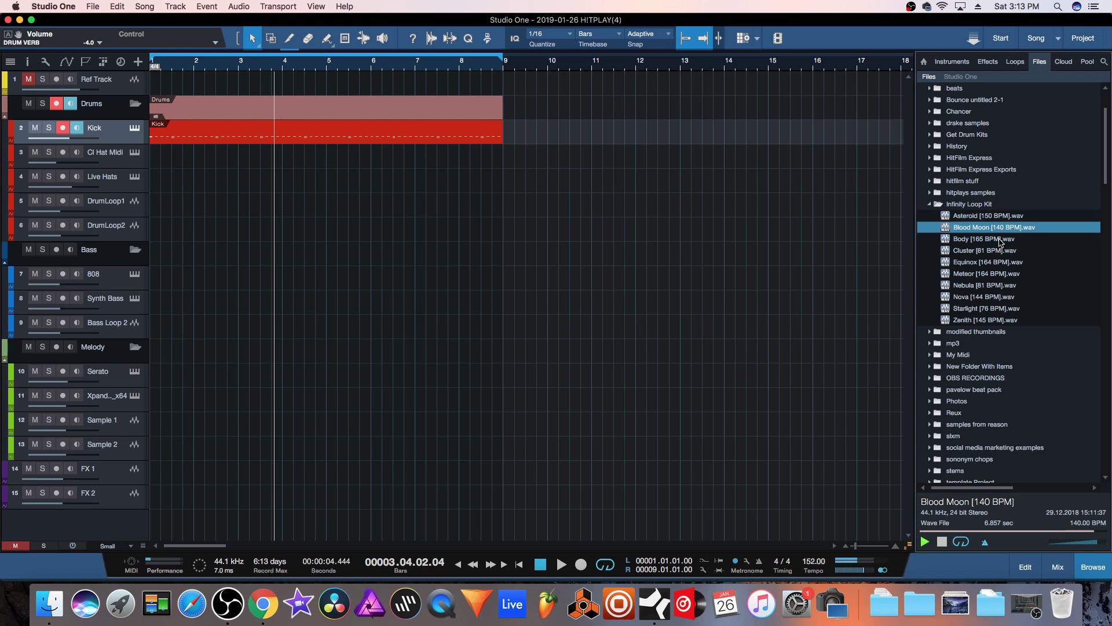
click(1000, 241)
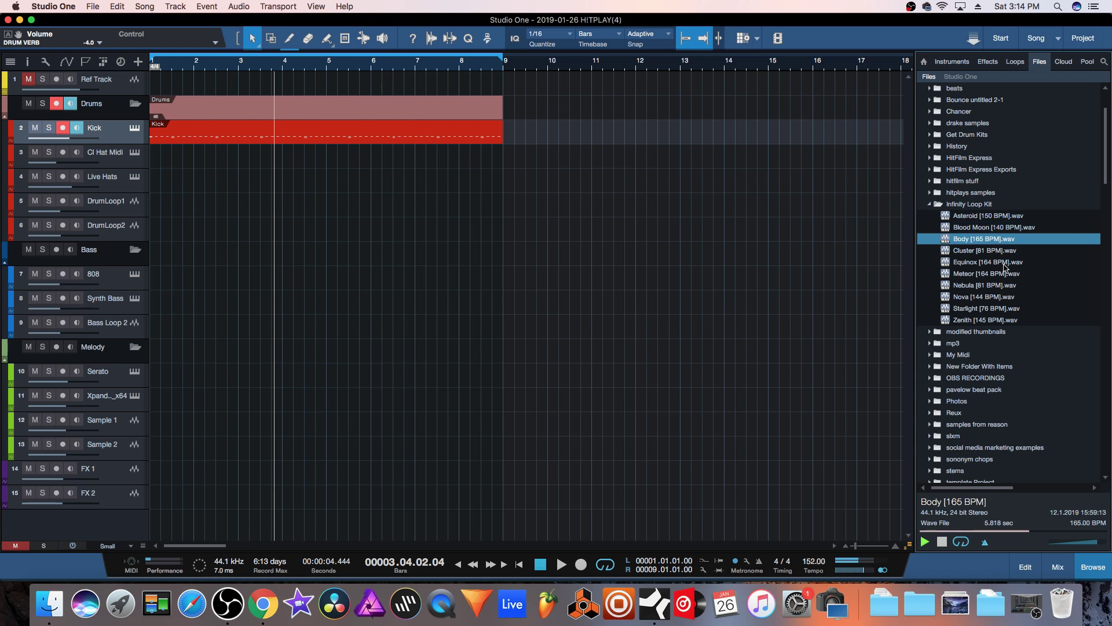
click(1003, 264)
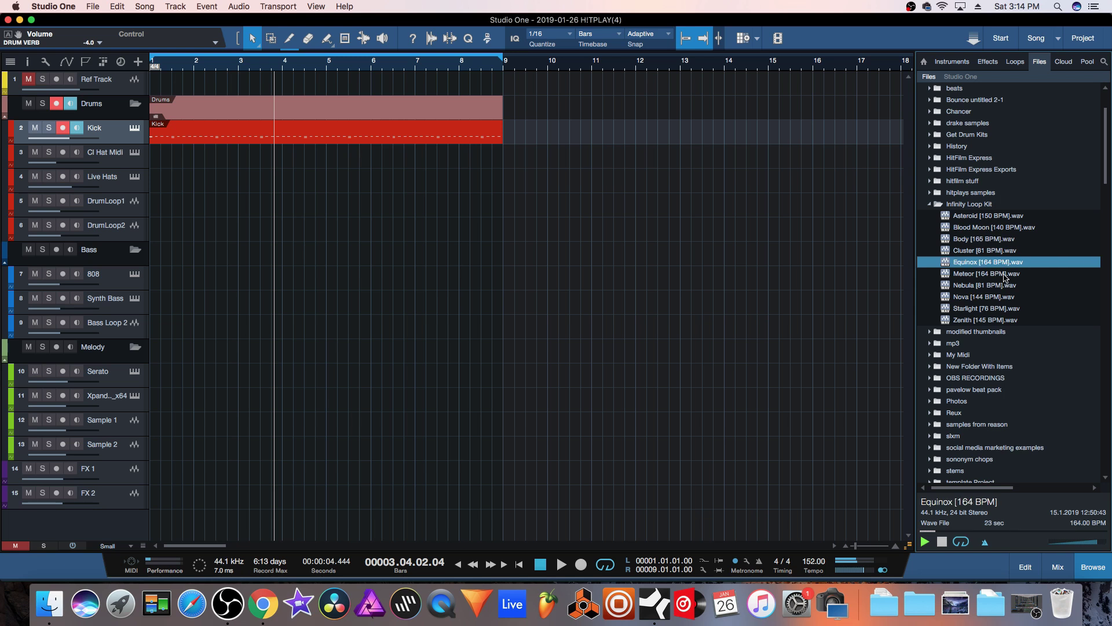
click(1003, 275)
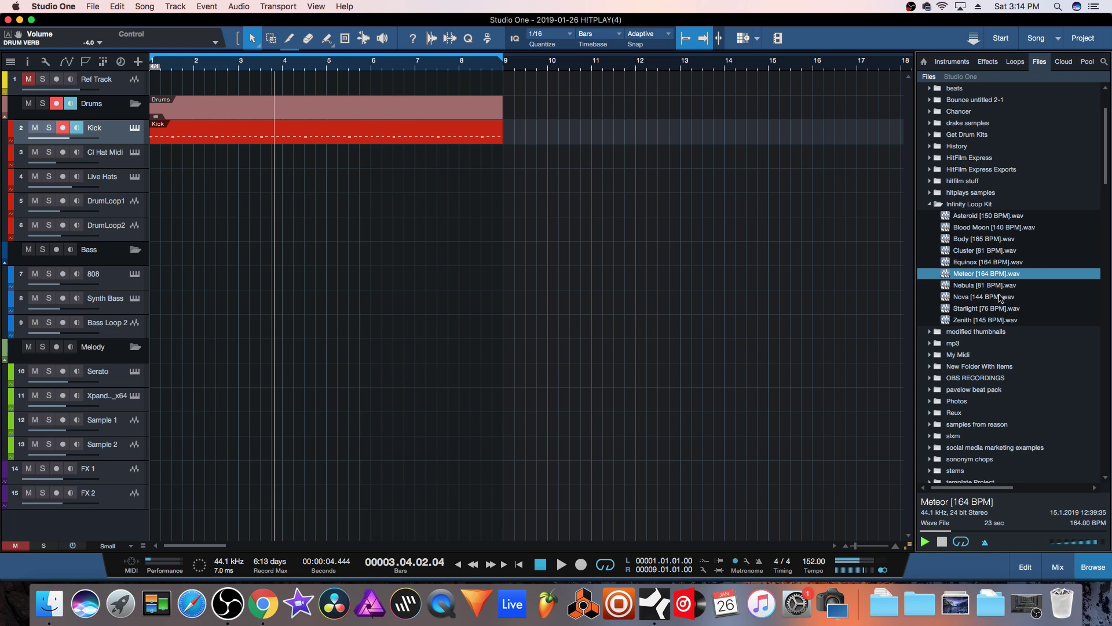
click(1001, 298)
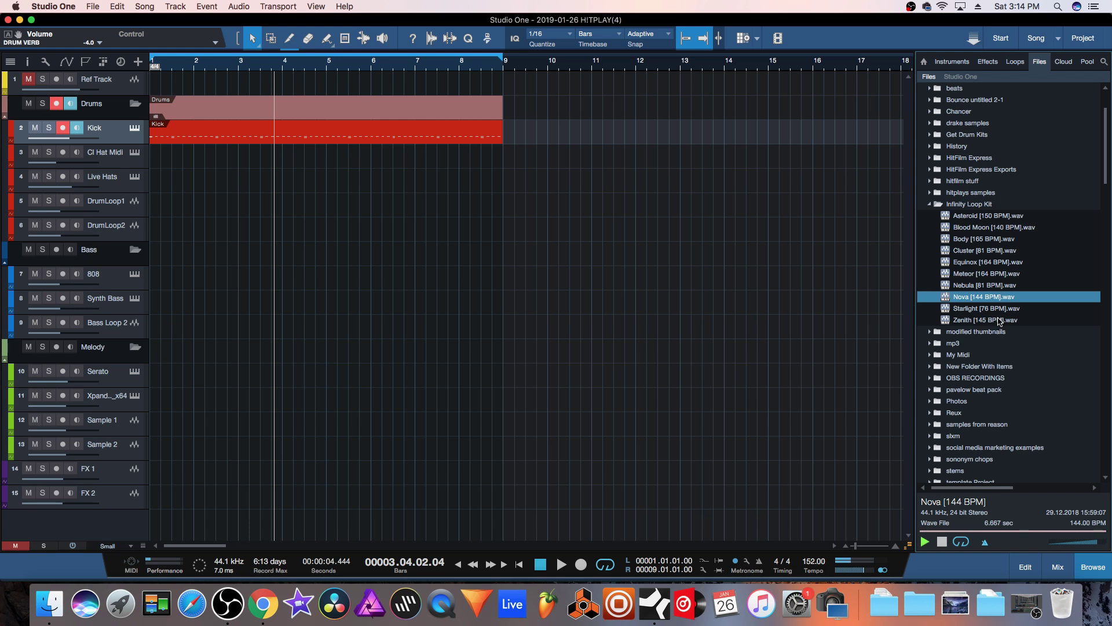
click(999, 320)
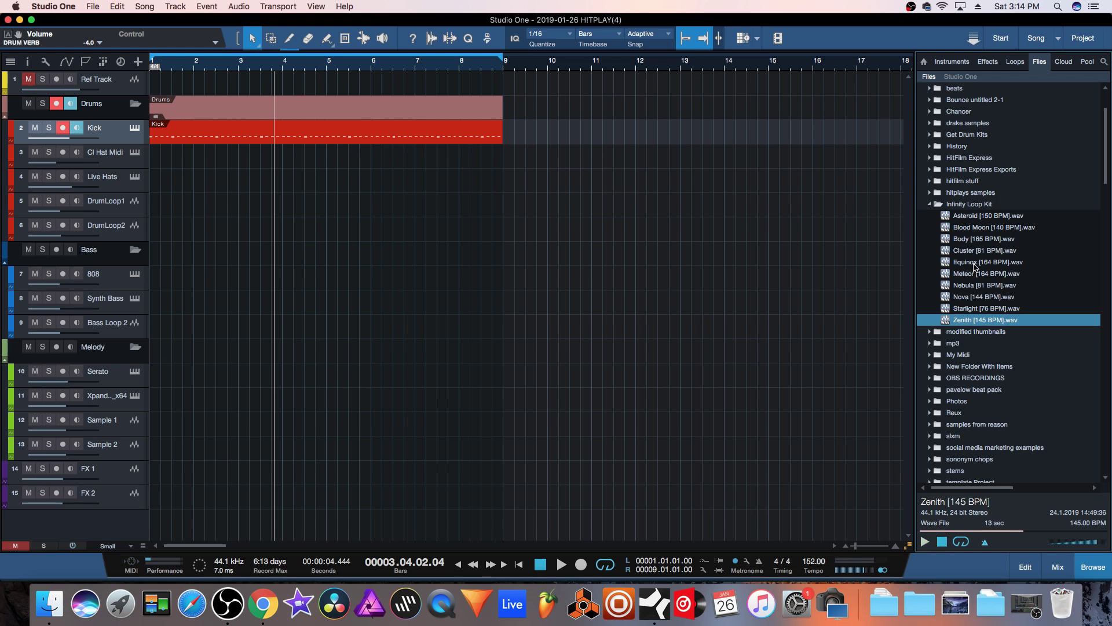
Step: Load Equinox [164 BPM].wav into the Serato track's Serato Sample instrument and slice it across the pads with Set Slicer
click(118, 380)
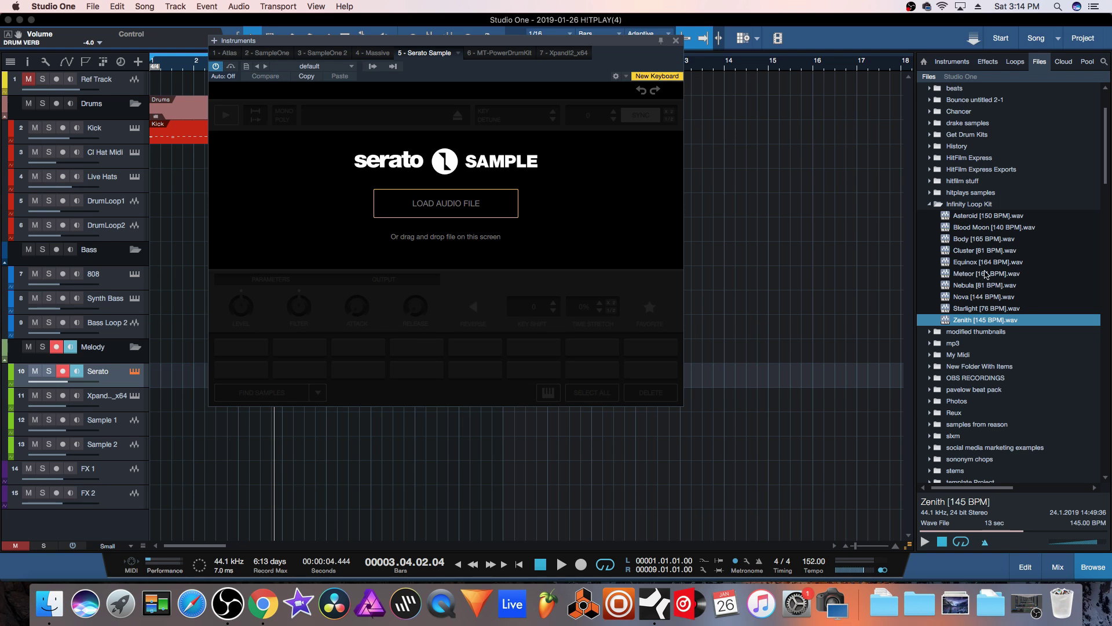
drag(996, 263, 440, 206)
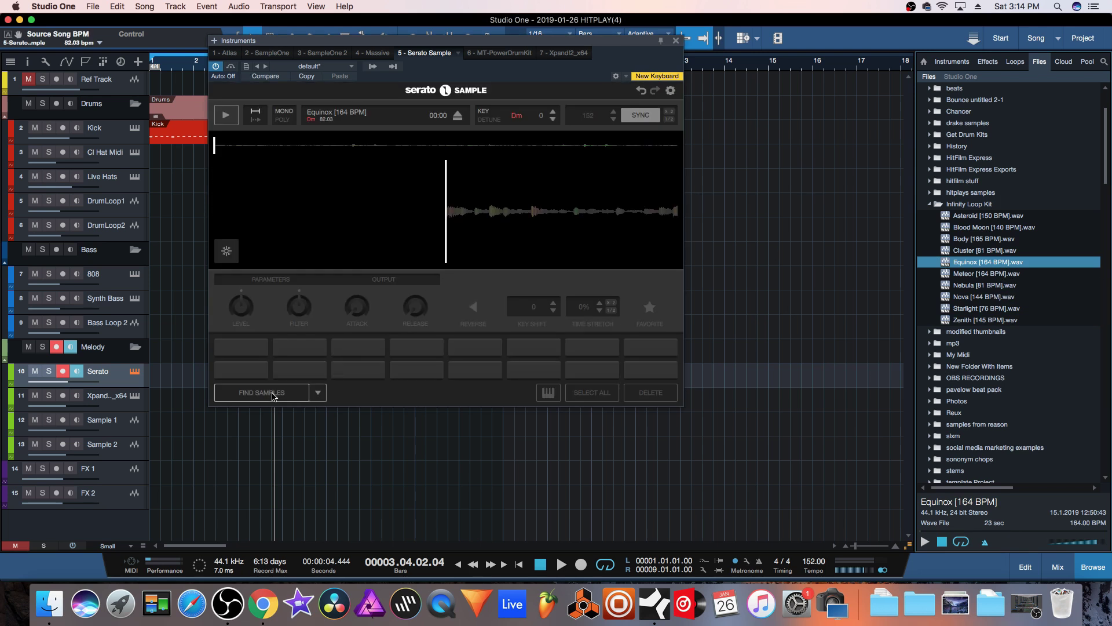
click(317, 392)
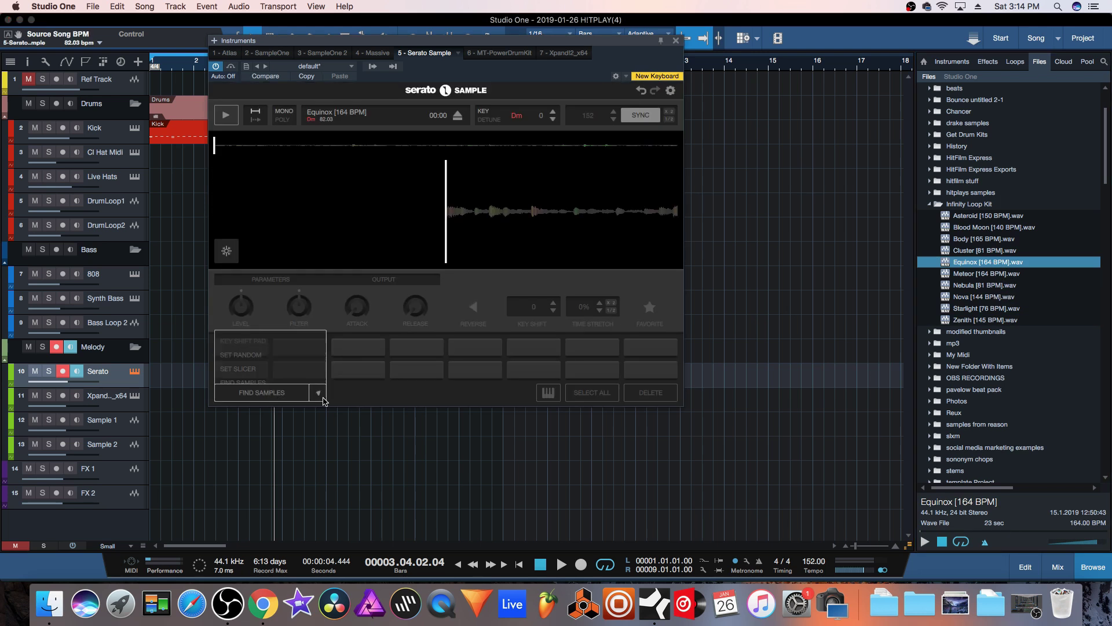
click(250, 365)
click(264, 393)
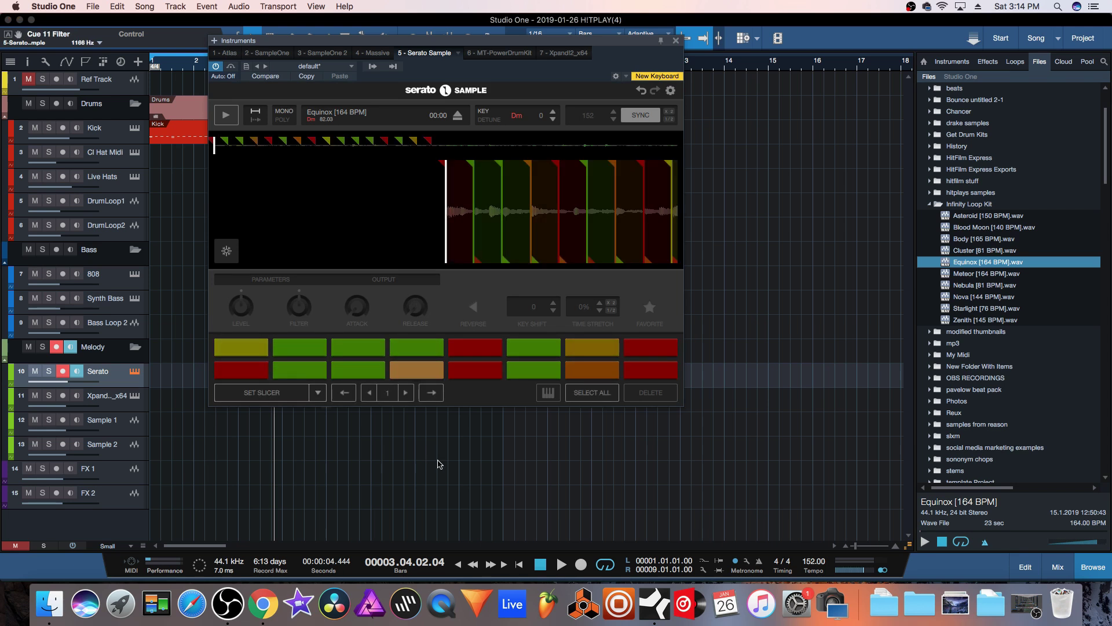
Step: Halve the Equinox sample's playback tempo to 76 and shift its key by -1 to C#m
click(600, 394)
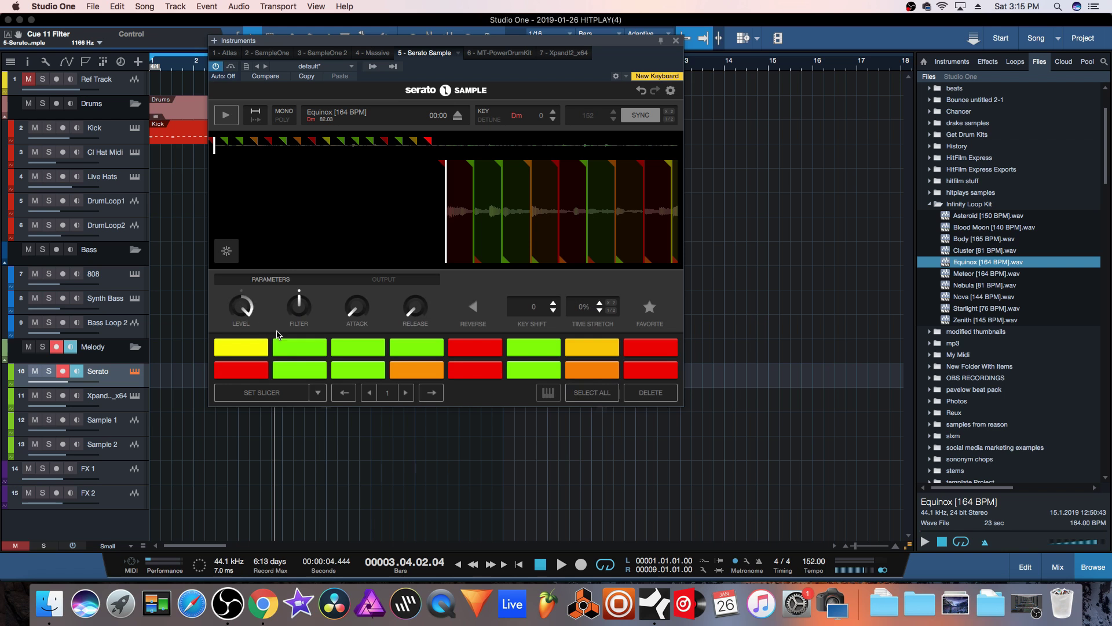
click(670, 121)
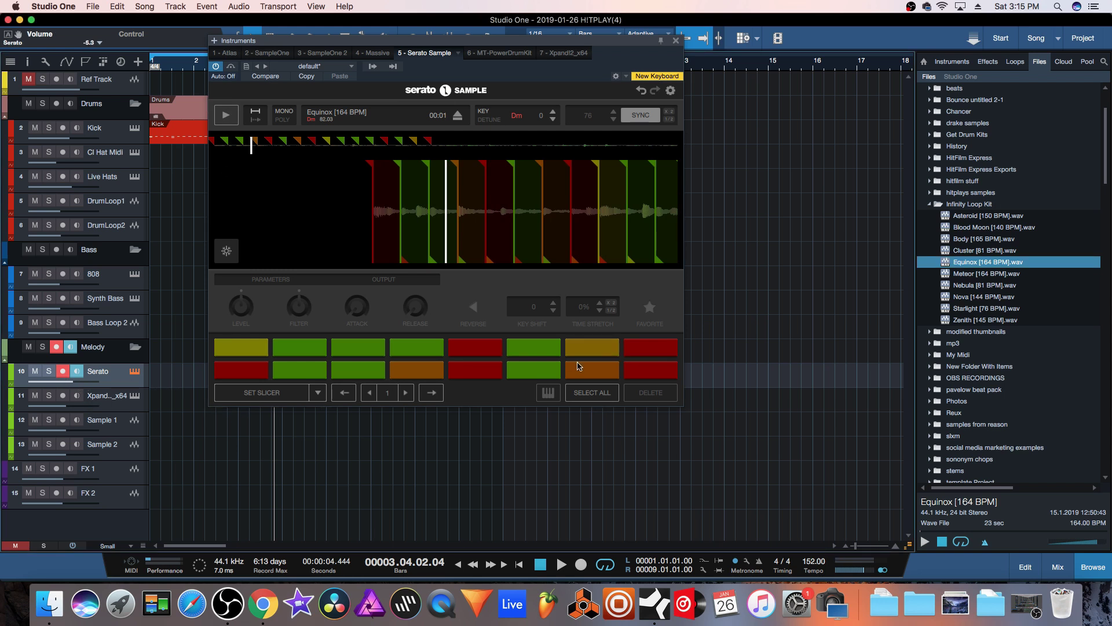
click(353, 225)
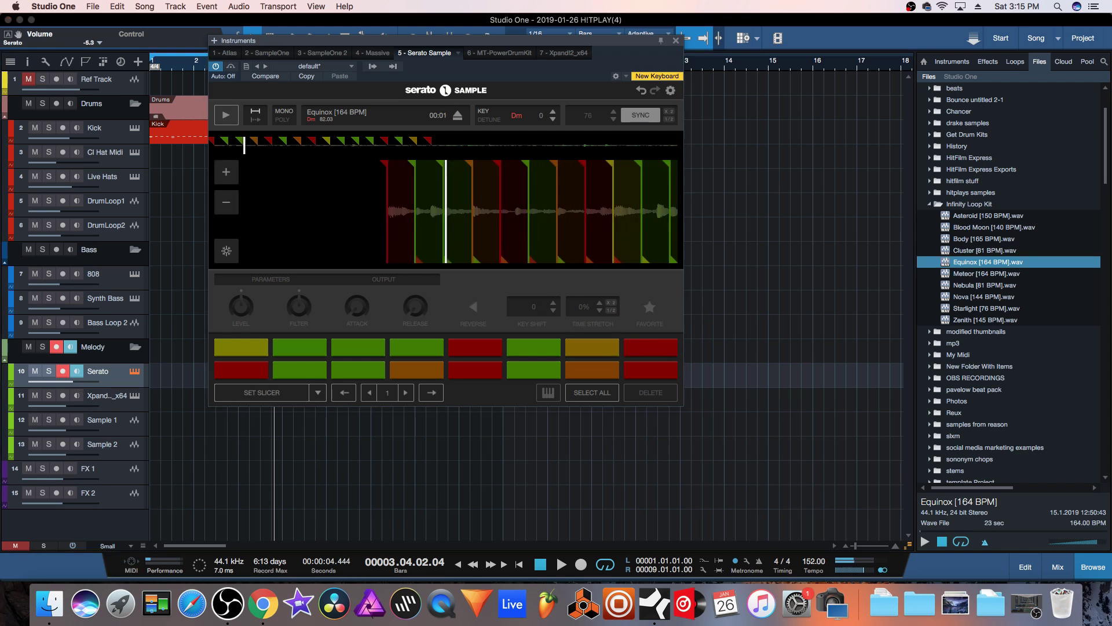
click(553, 119)
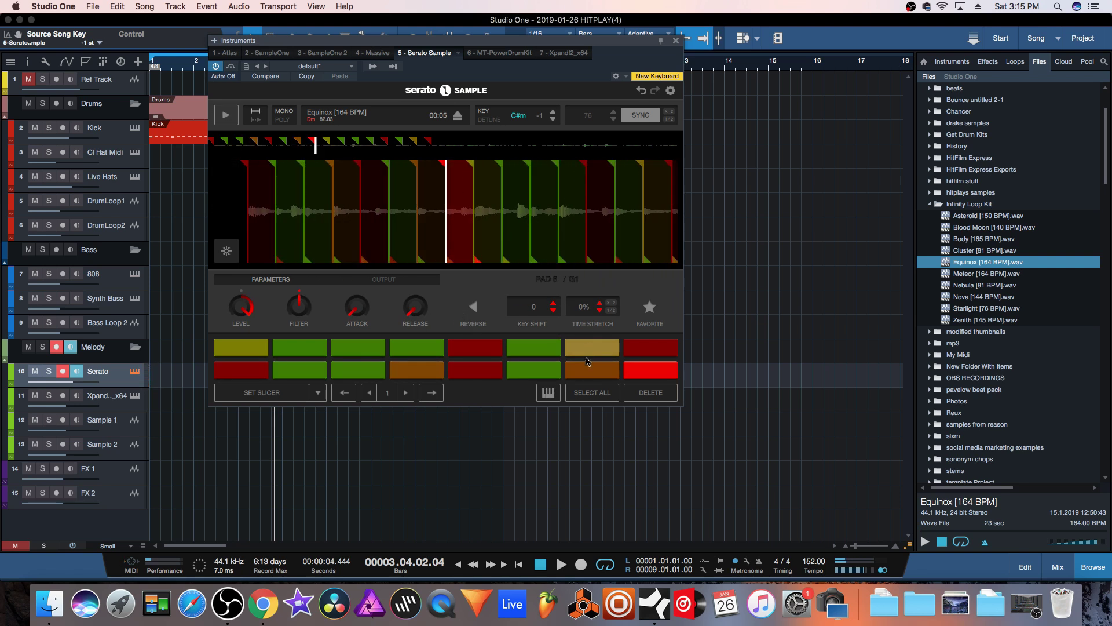
Step: Raise the attack slightly on all Serato Sample pads and close the instrument window
click(592, 392)
drag(357, 306, 357, 297)
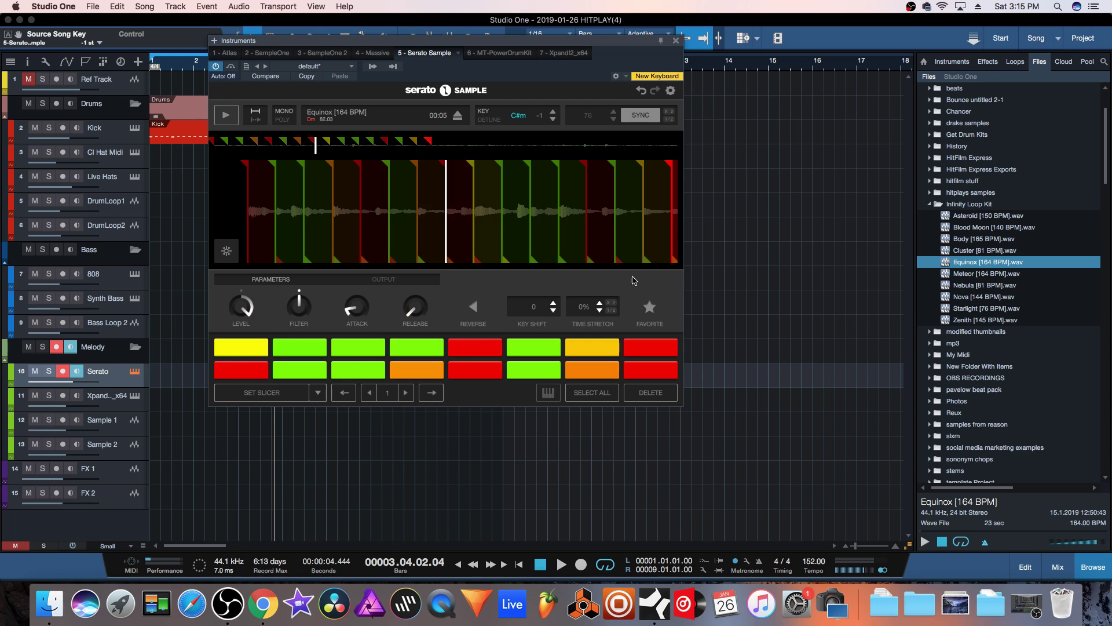
click(676, 40)
Step: Create an eight-bar part on the Serato track and enter half-bar notes G#1 and A1 in bar 1
double_click(164, 382)
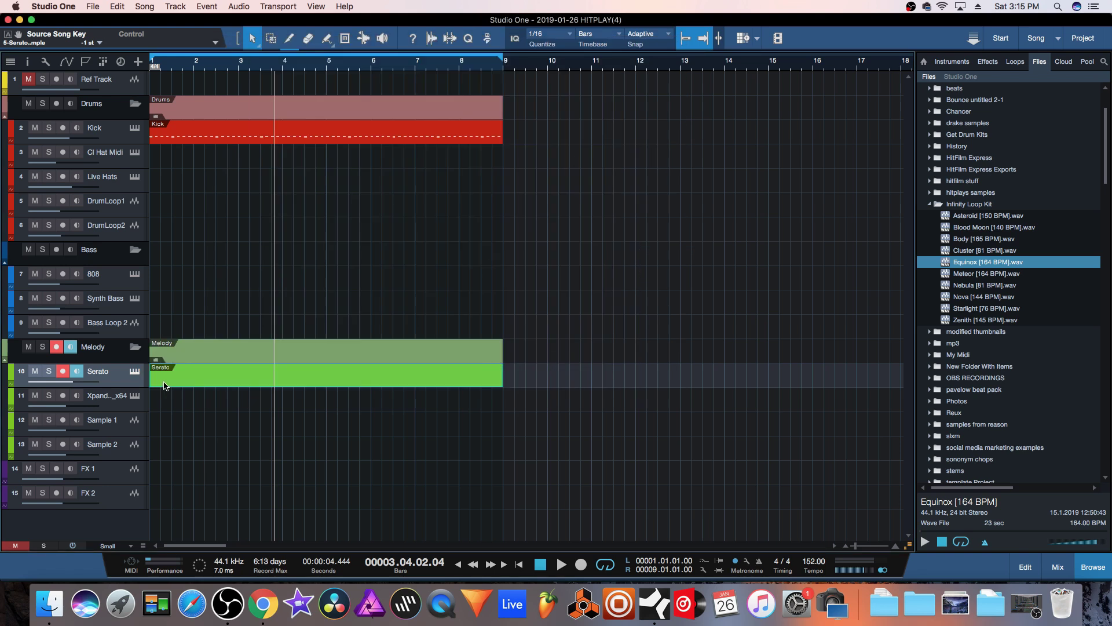
double_click(365, 376)
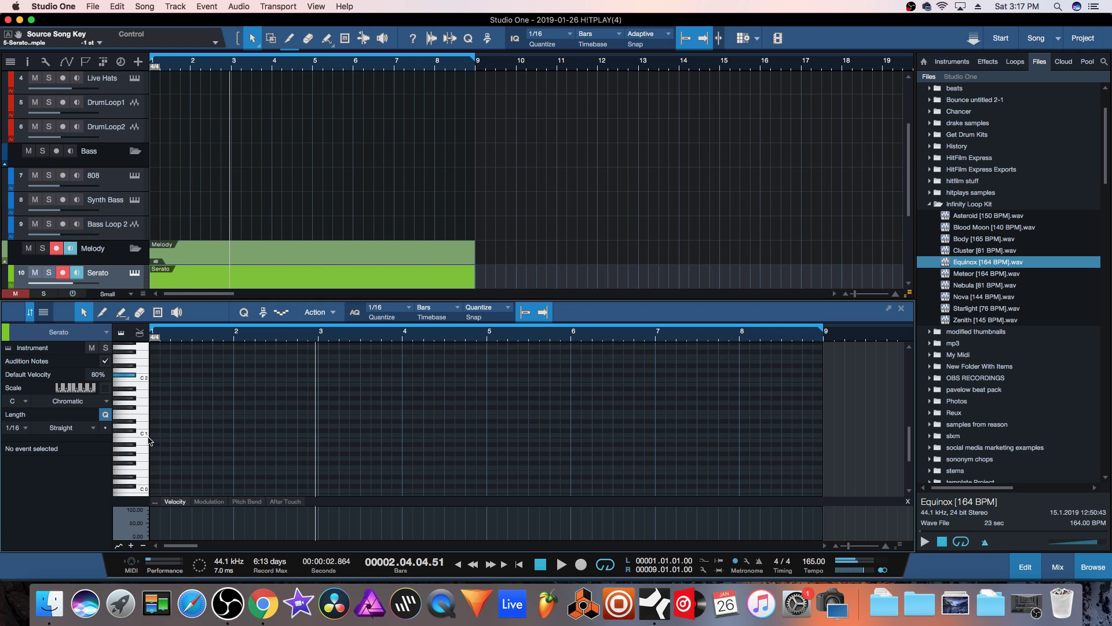
double_click(152, 398)
drag(155, 400, 191, 400)
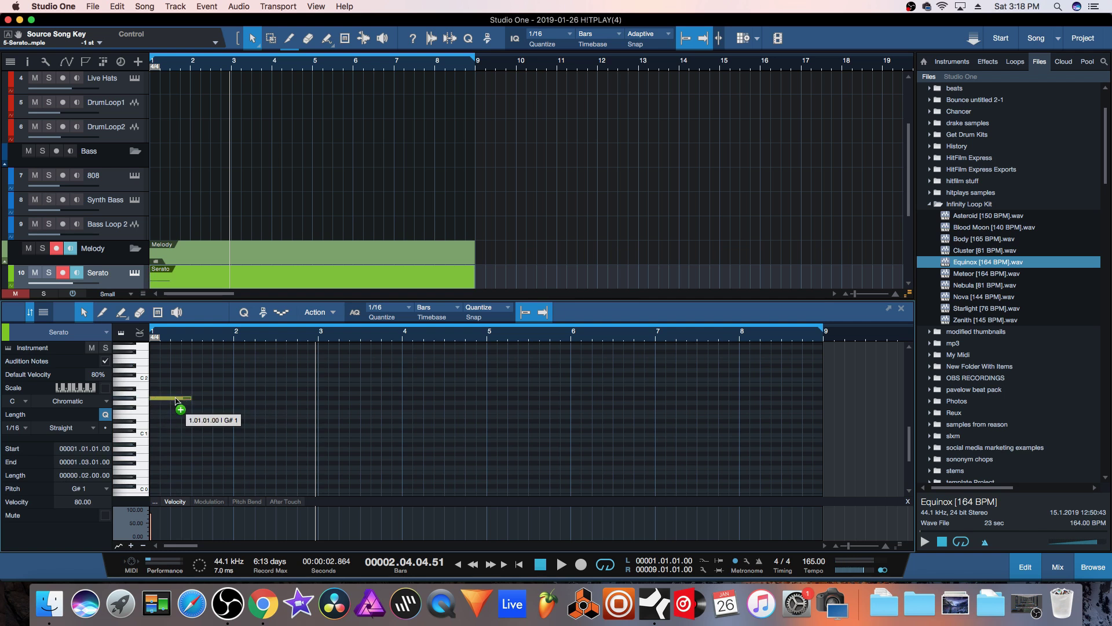
double_click(213, 394)
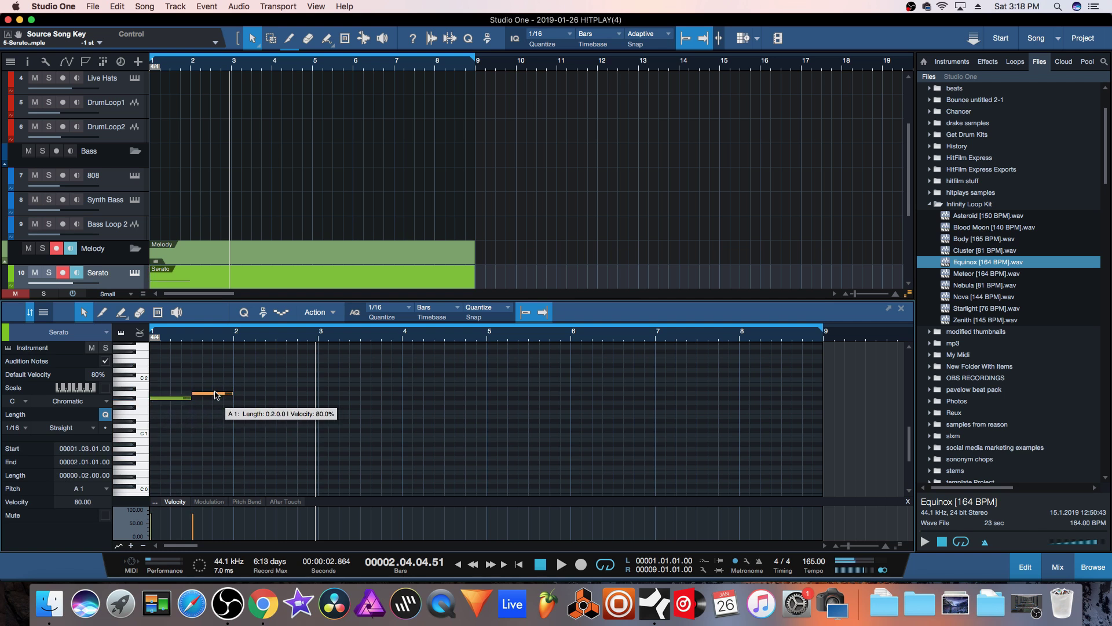
key(space)
key(space)
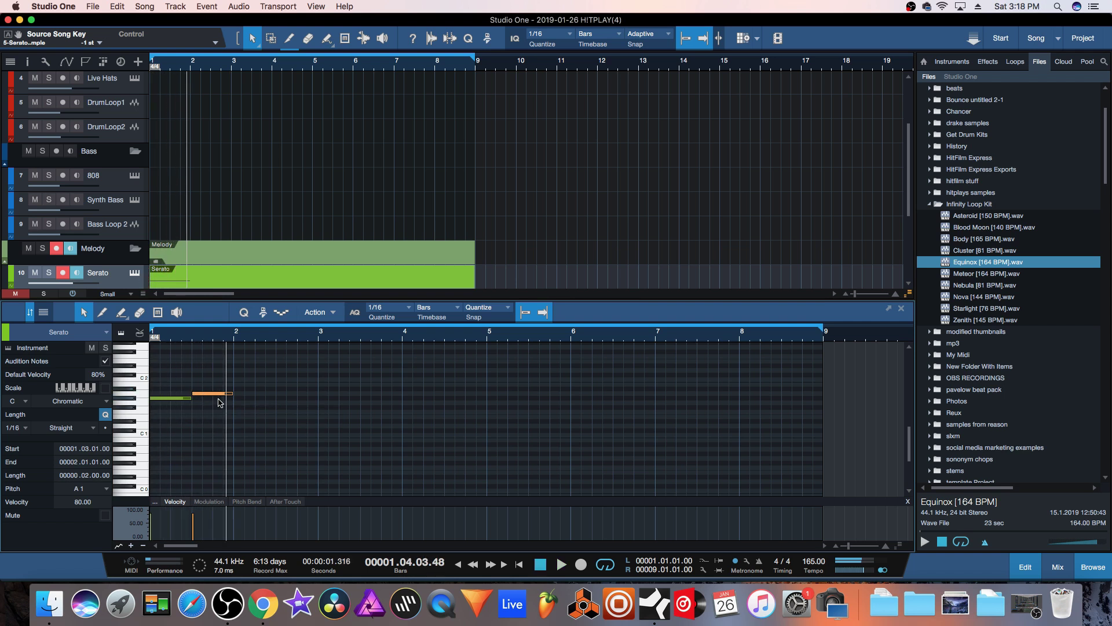
Step: Add half-bar notes B1 and D#2 in bar 2, and duplicate the two-bar pattern into bars 3 and 4
drag(220, 394, 297, 377)
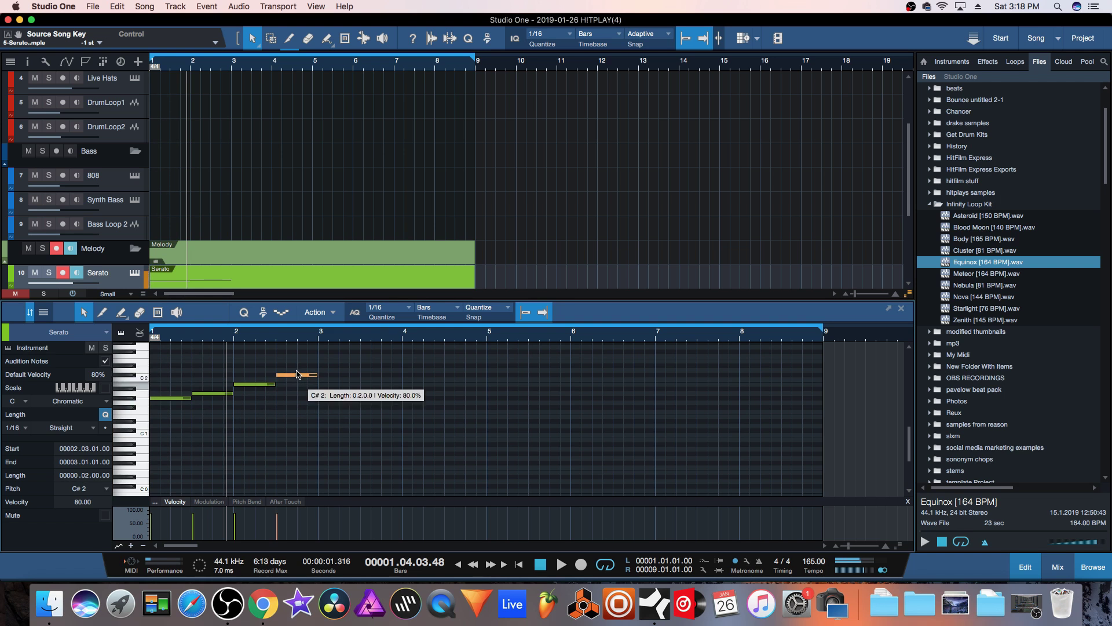
drag(297, 374, 151, 405)
key(super+d)
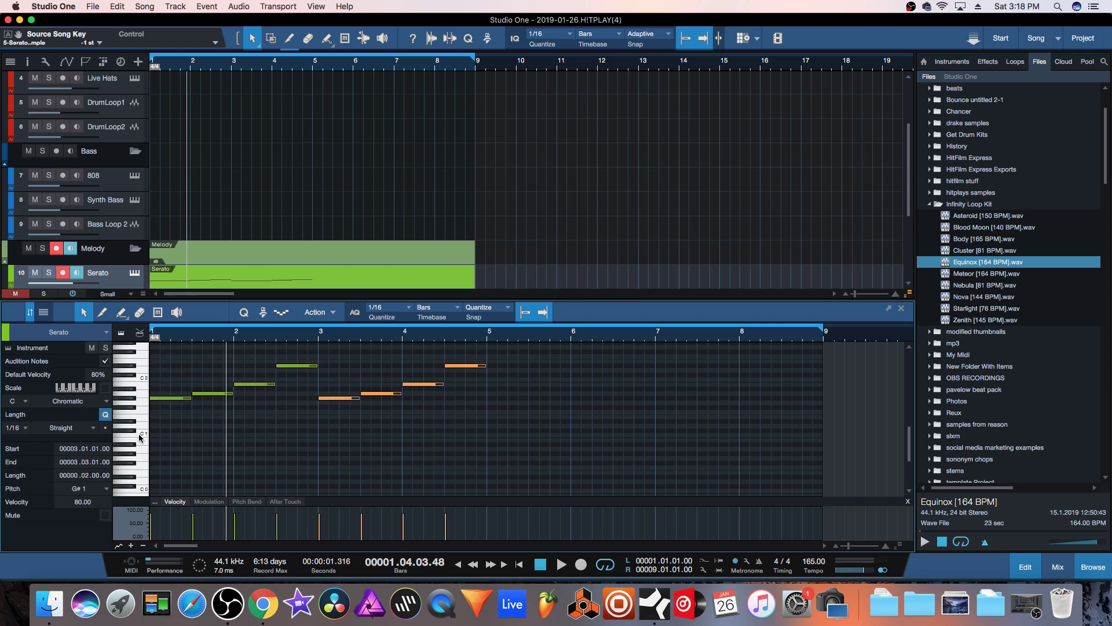
Step: Lower the last note of bar 4 to G1 and duplicate the four-bar pattern into bars 5 to 8
click(399, 439)
drag(458, 367, 460, 406)
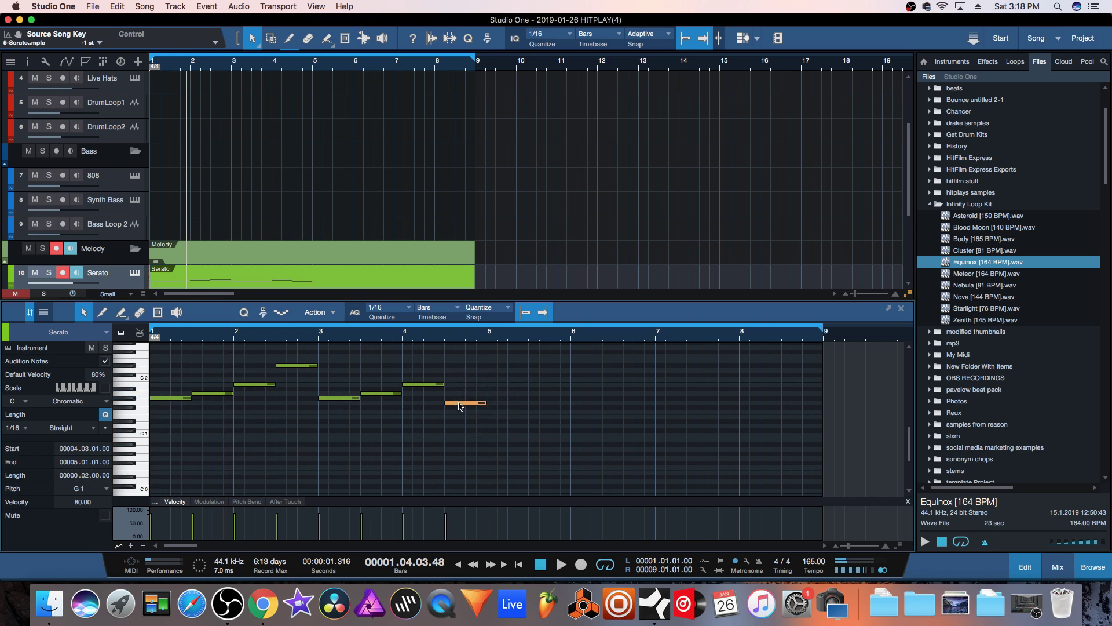
key(space)
drag(516, 344, 81, 469)
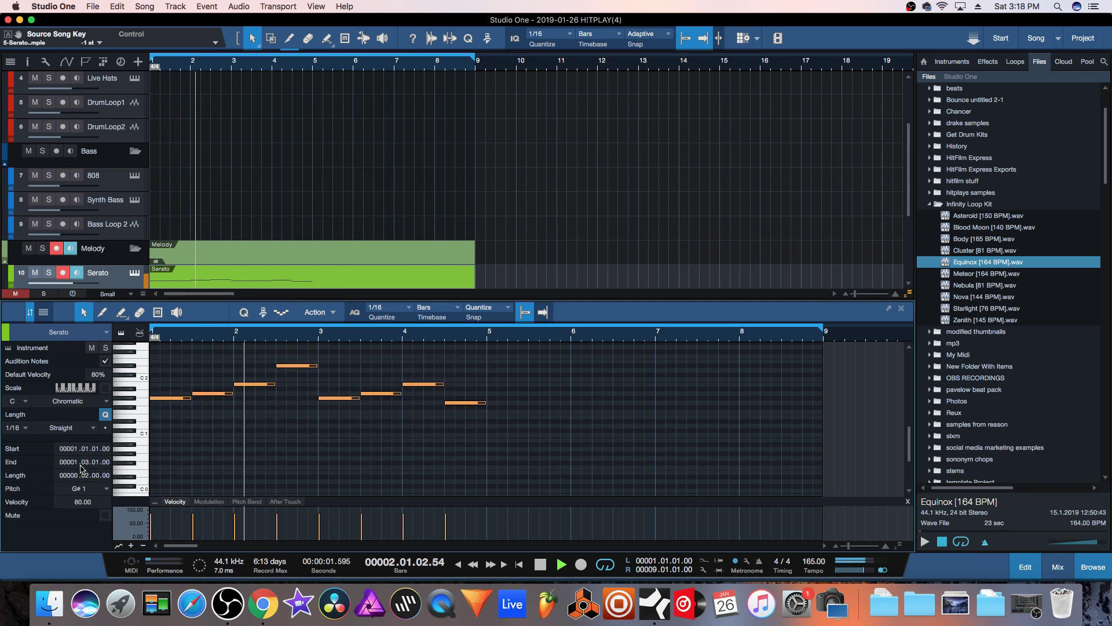
key(d)
click(451, 476)
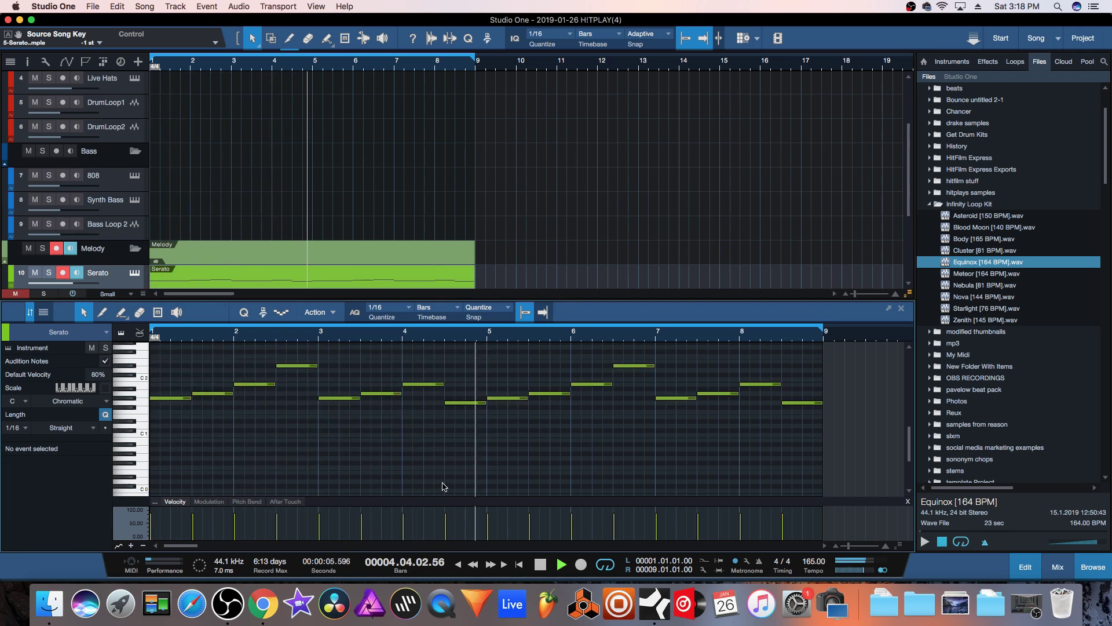
Step: Set the Serato track's volume to -5.3 dB during playback and make a complete duplicate of the track
key(space)
key(F2)
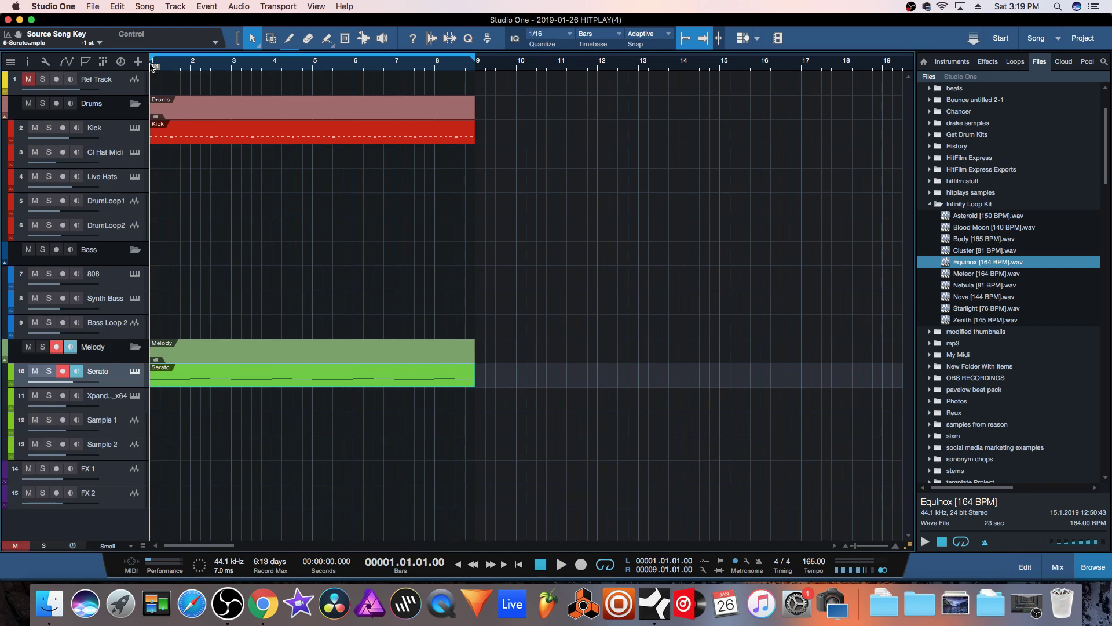
key(space)
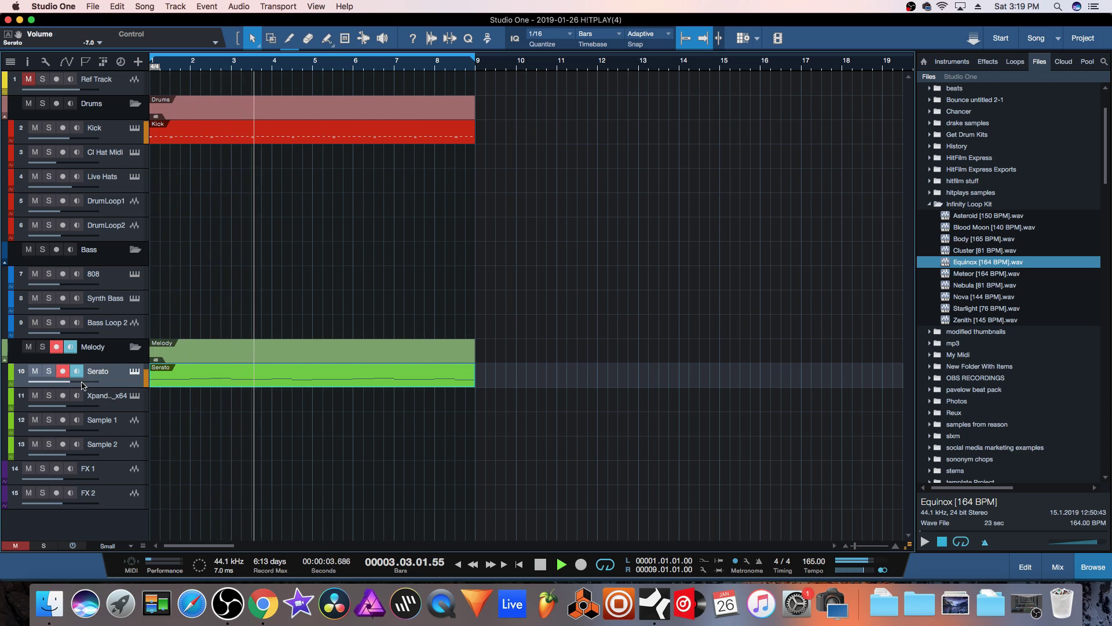
drag(83, 383, 87, 382)
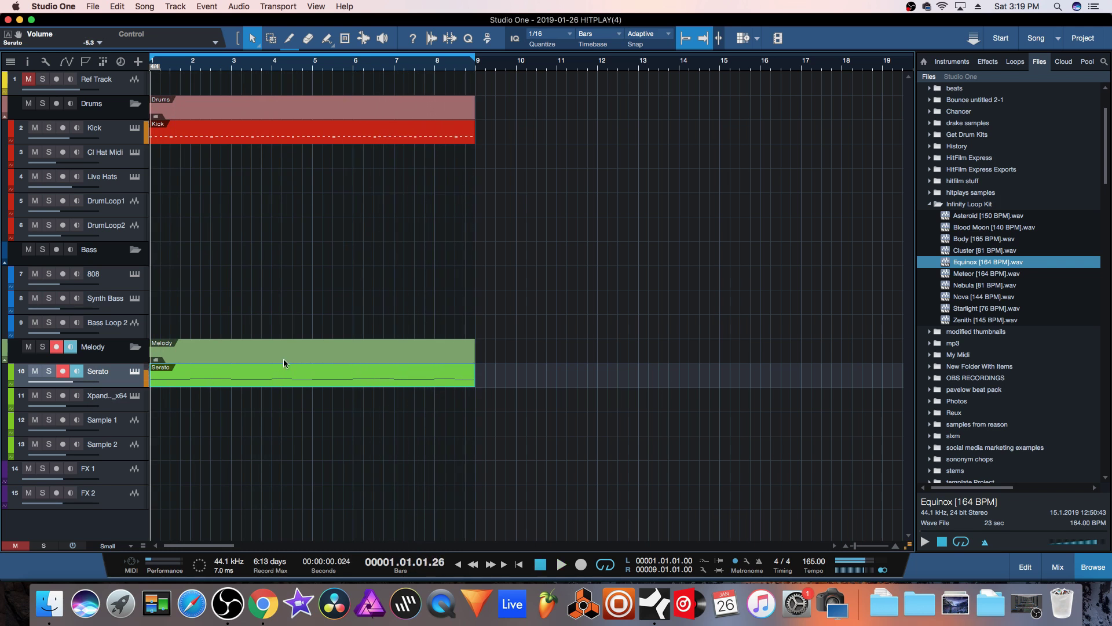
right_click(123, 388)
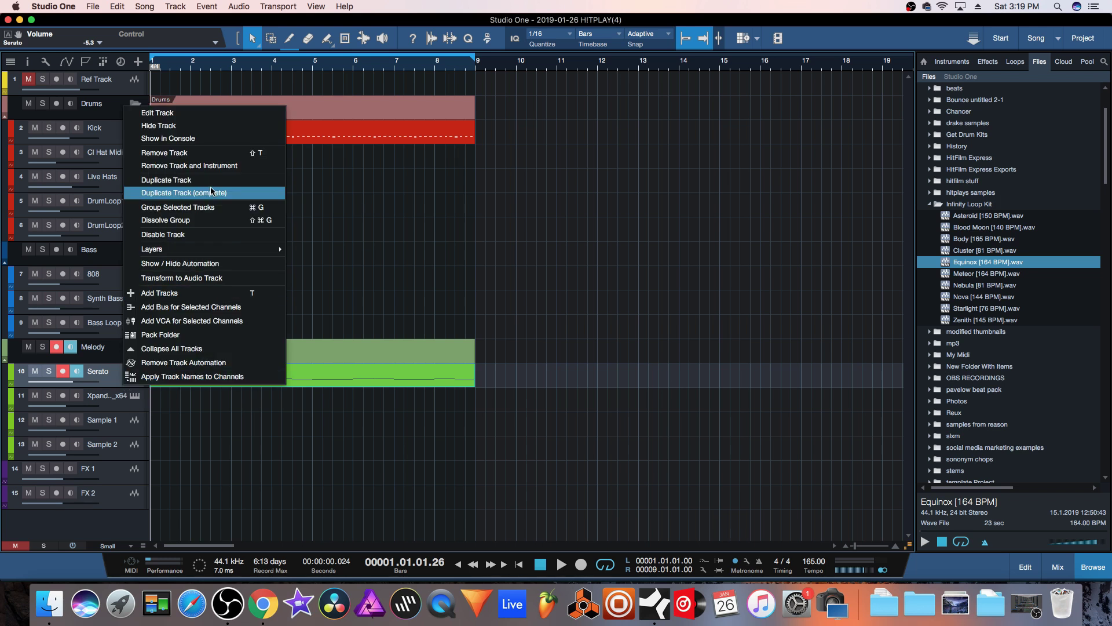
click(168, 179)
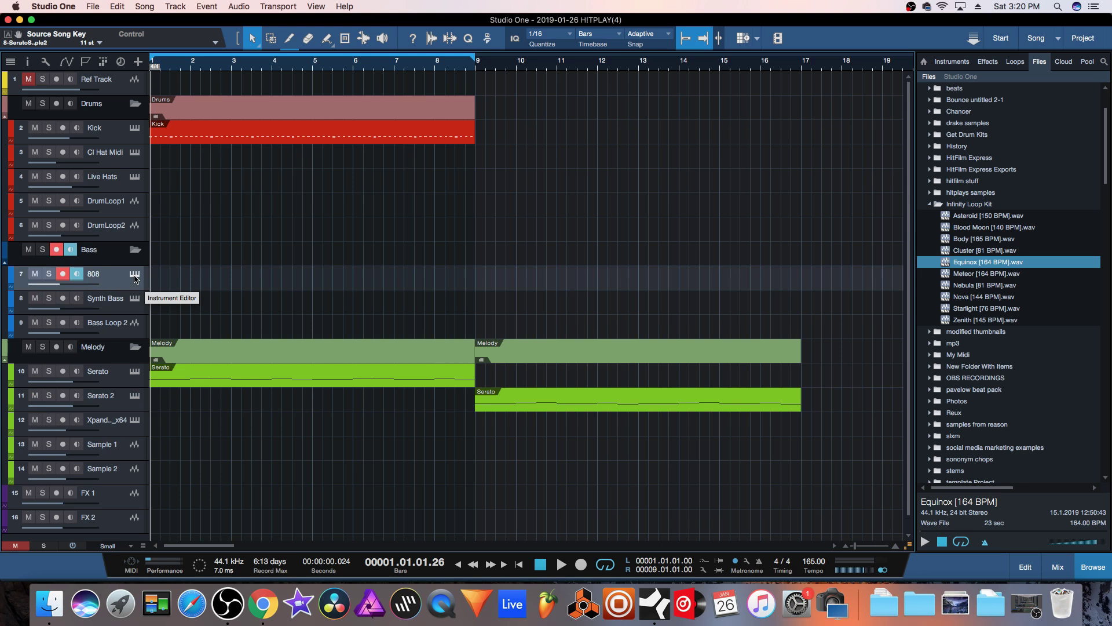
Step: Audition several 808 samples and load 43) 808 Comeback C.wav into the 808 track's Sample One instrument
click(135, 275)
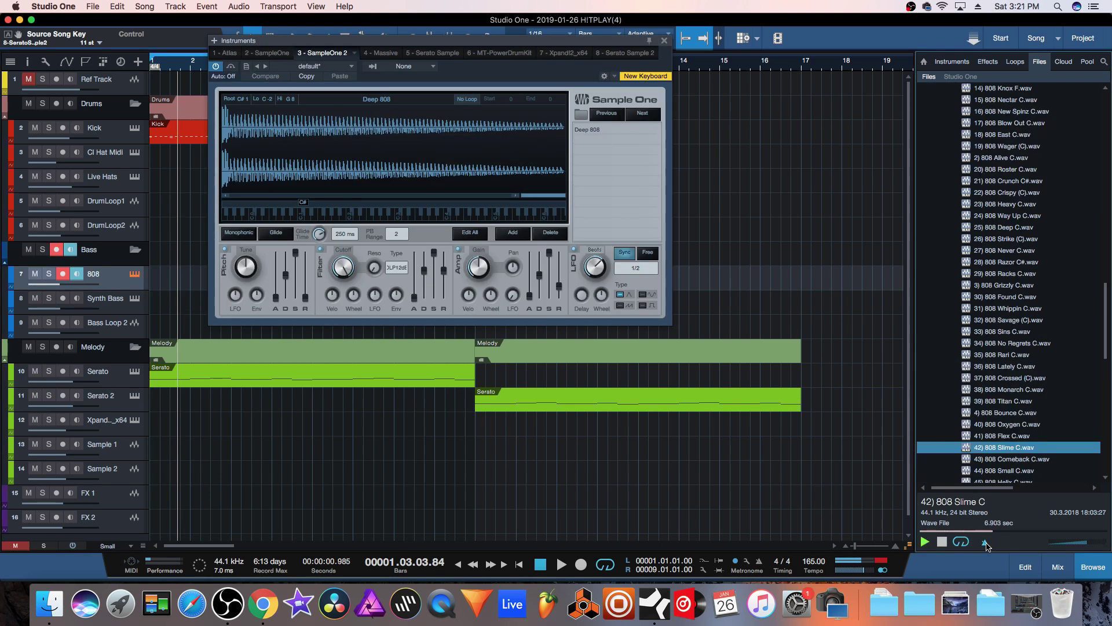
click(993, 437)
click(1008, 414)
click(1013, 426)
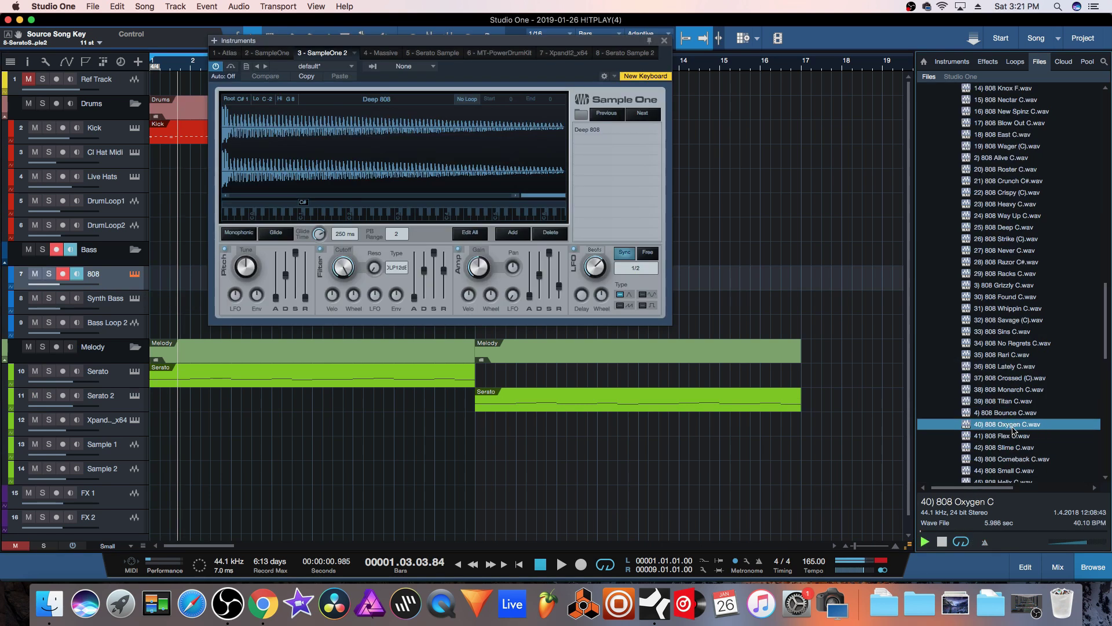
click(1011, 437)
click(1011, 447)
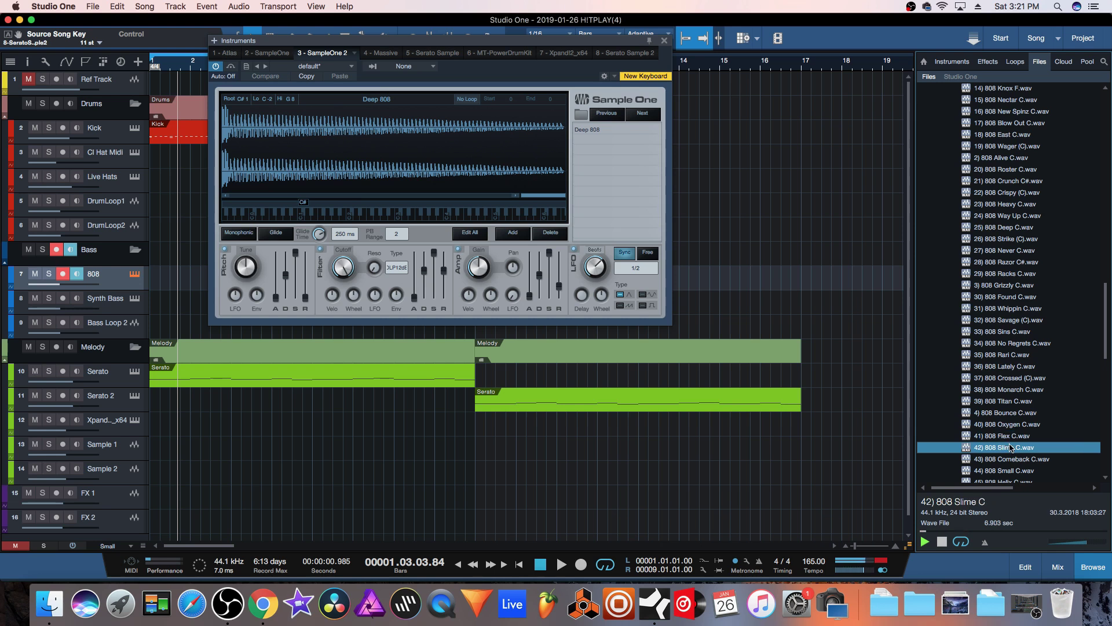
click(1013, 437)
click(1014, 449)
click(1013, 460)
drag(1015, 464, 321, 145)
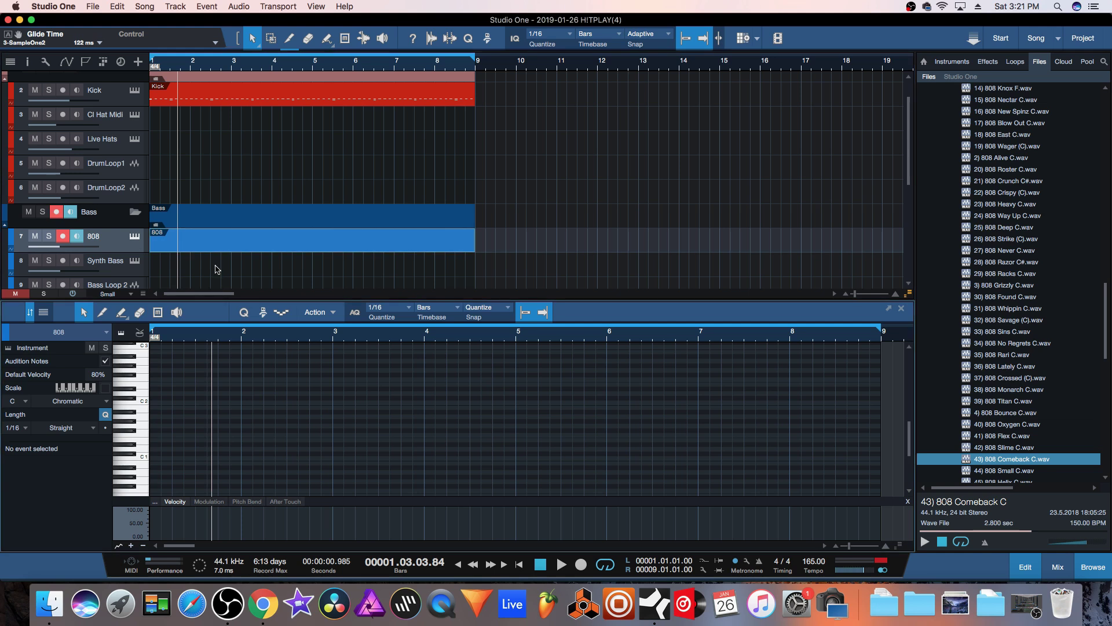
Step: Enlarge the 808 clip's note editor and audition several pitches of the loaded 808 sample
drag(255, 298, 255, 103)
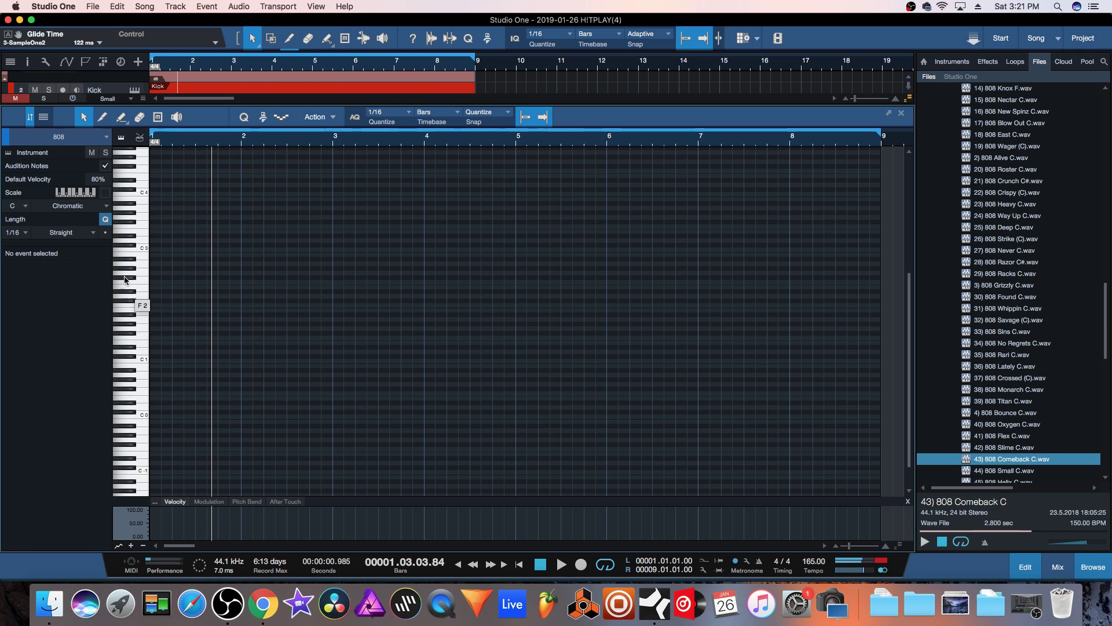
click(121, 245)
click(121, 188)
click(121, 196)
click(122, 195)
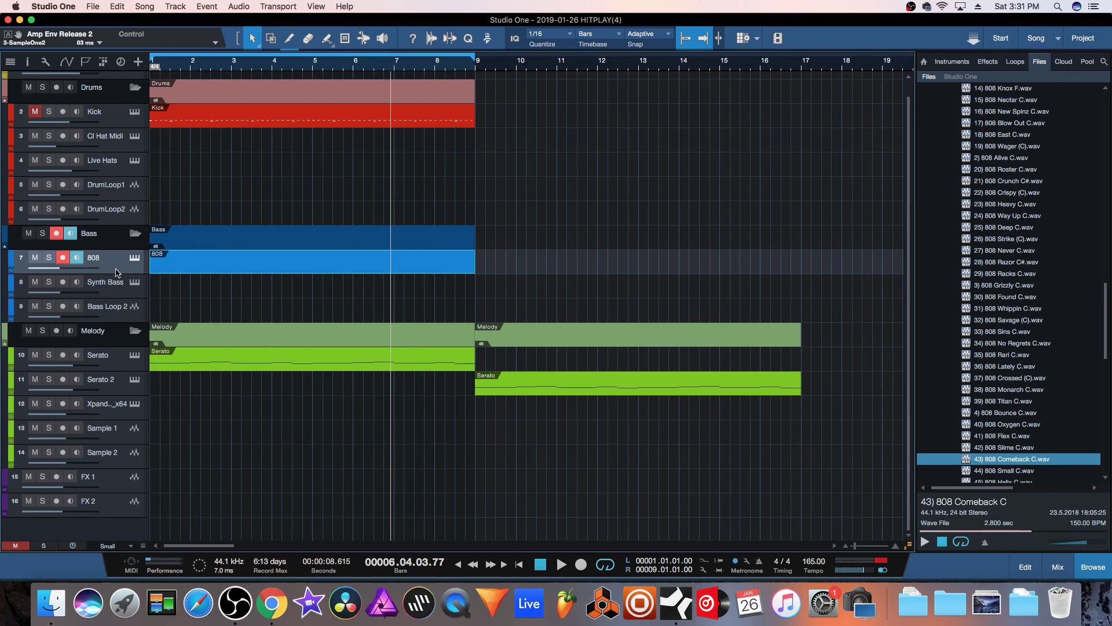
Step: Shift the Equinox sample's key in the Serato track's Serato Sample instrument to +1 (Ebm)
click(134, 360)
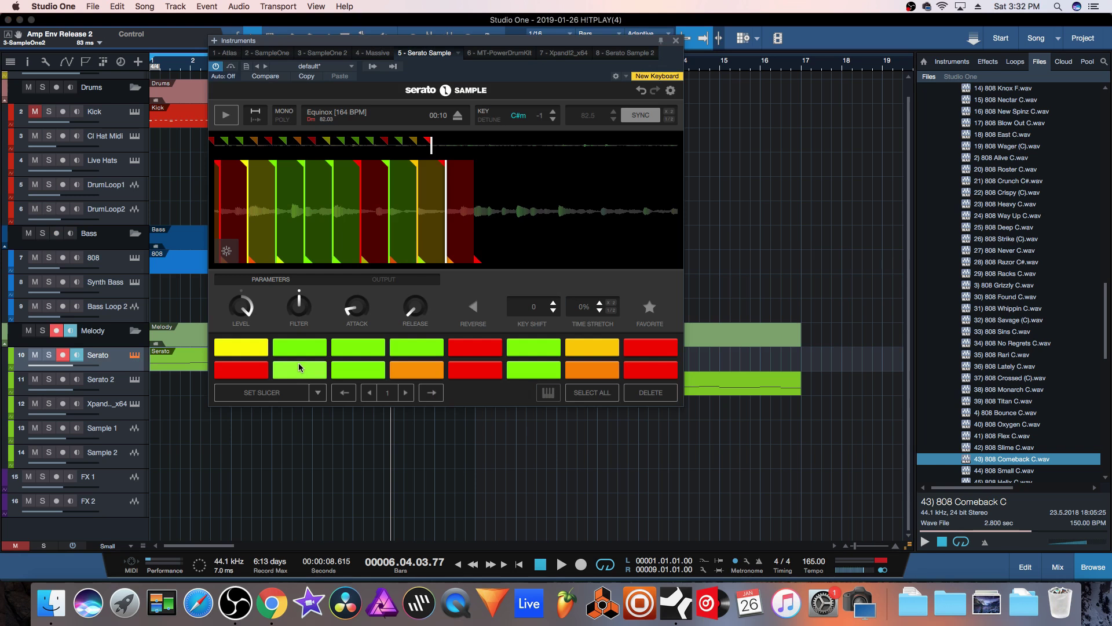
double_click(553, 112)
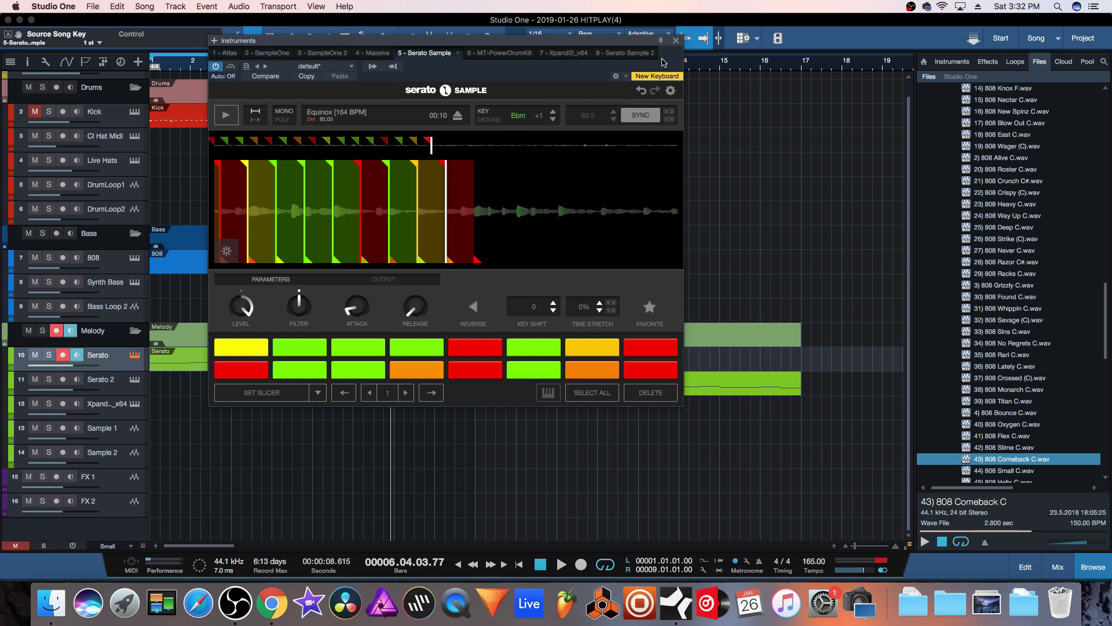
click(676, 41)
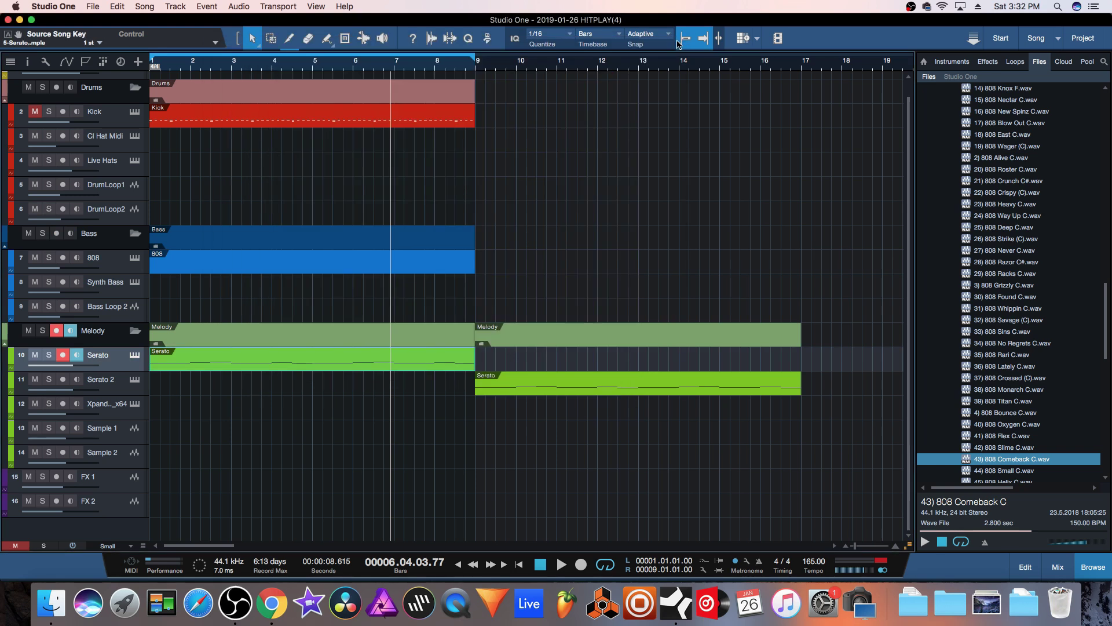
Step: Reopen the empty 808 clip, play the loop and audition a pitch of the 808 against the melody
double_click(172, 266)
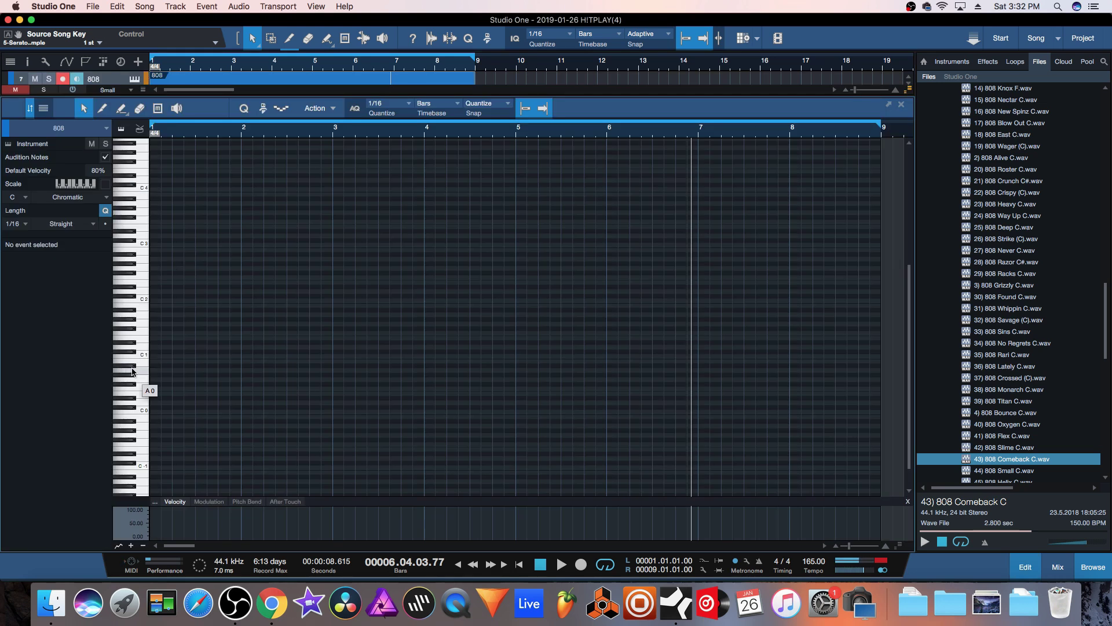
key(space)
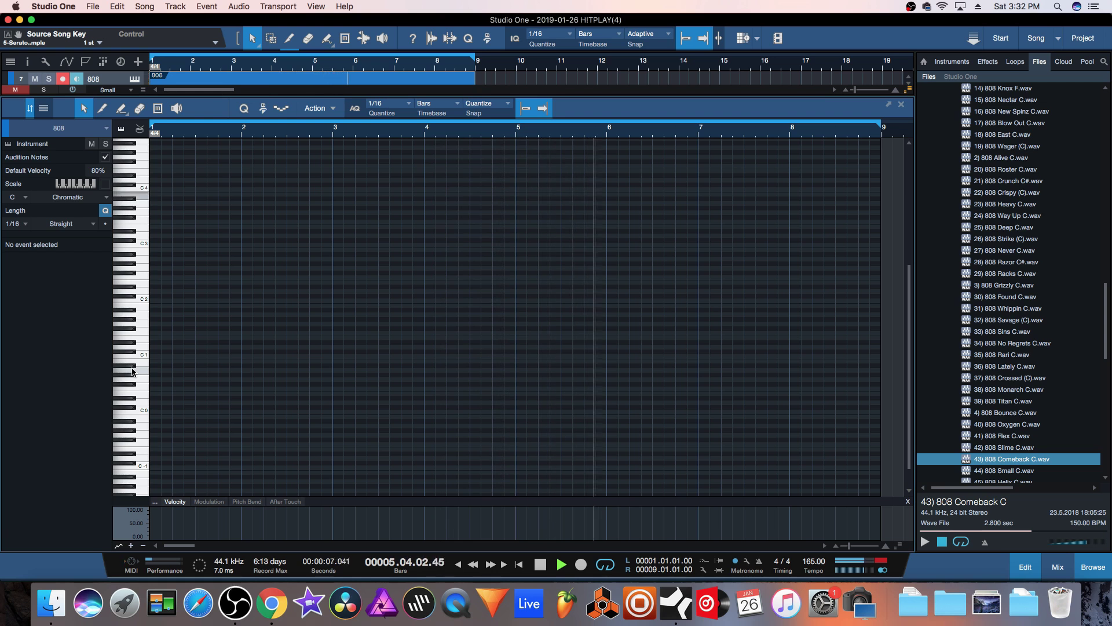
key(space)
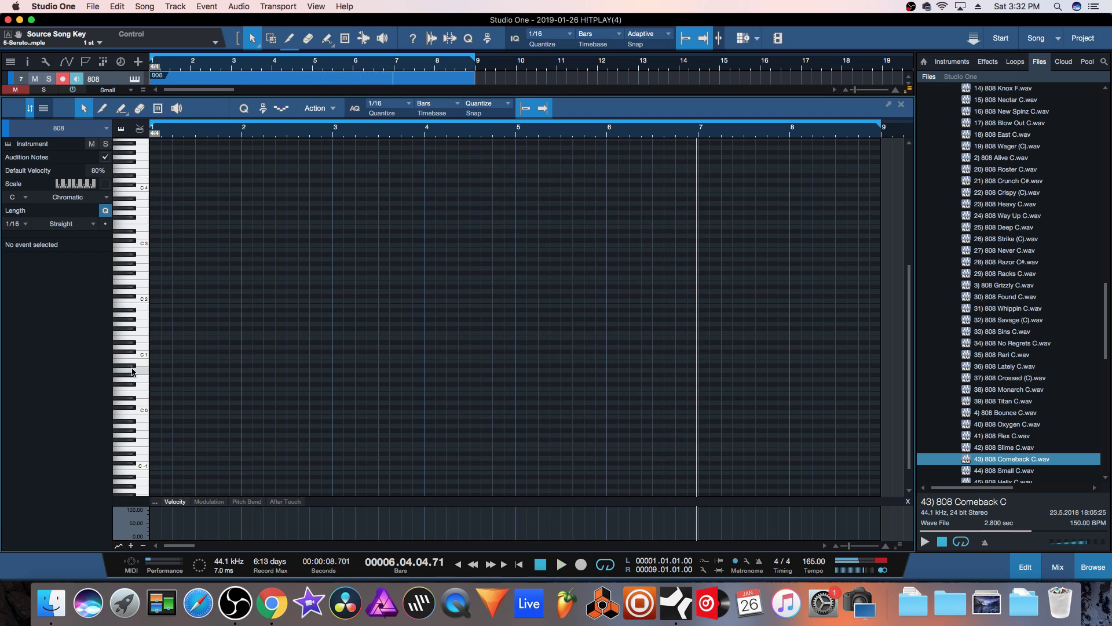
click(132, 233)
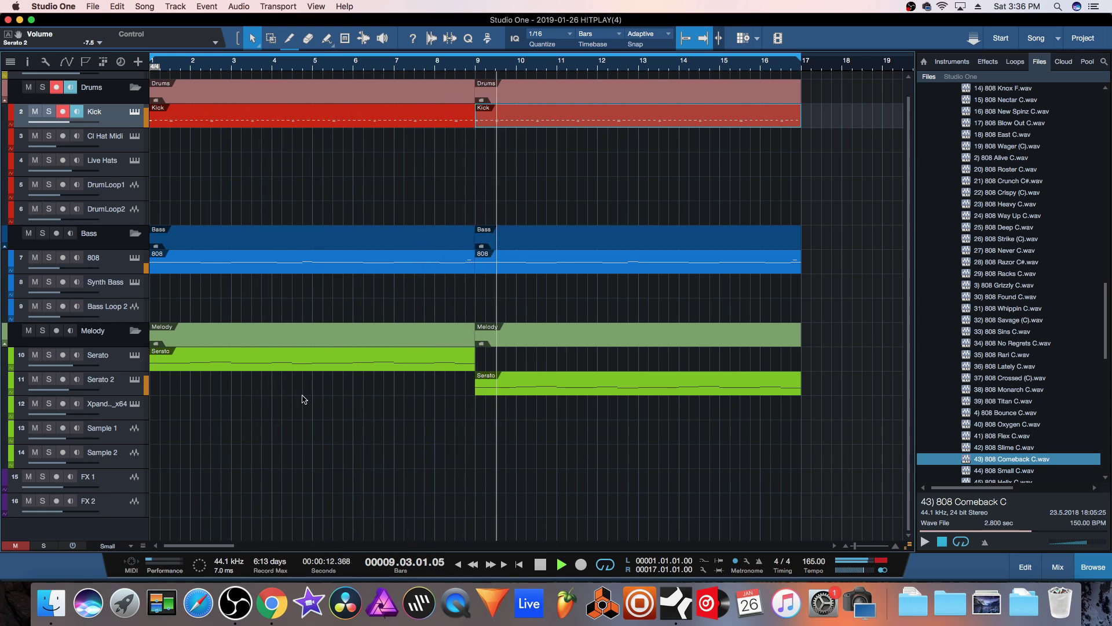
Step: Raise the Equinox sample's key on the Serato 2 track, set the track's volume to -15.1 dB and play back
key(space)
click(127, 390)
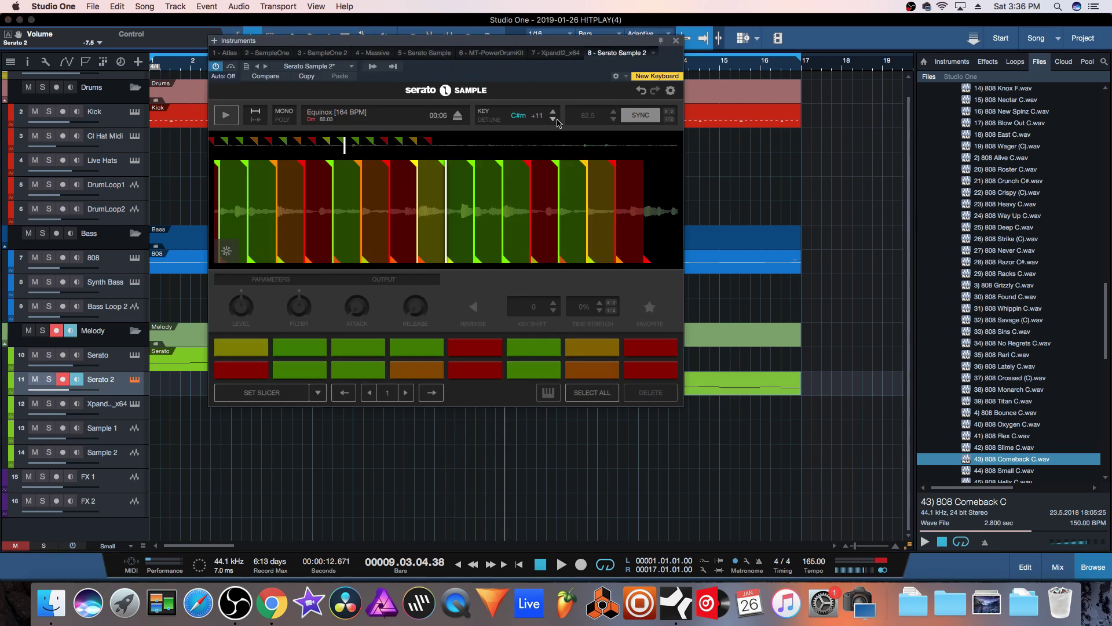
click(553, 112)
click(676, 42)
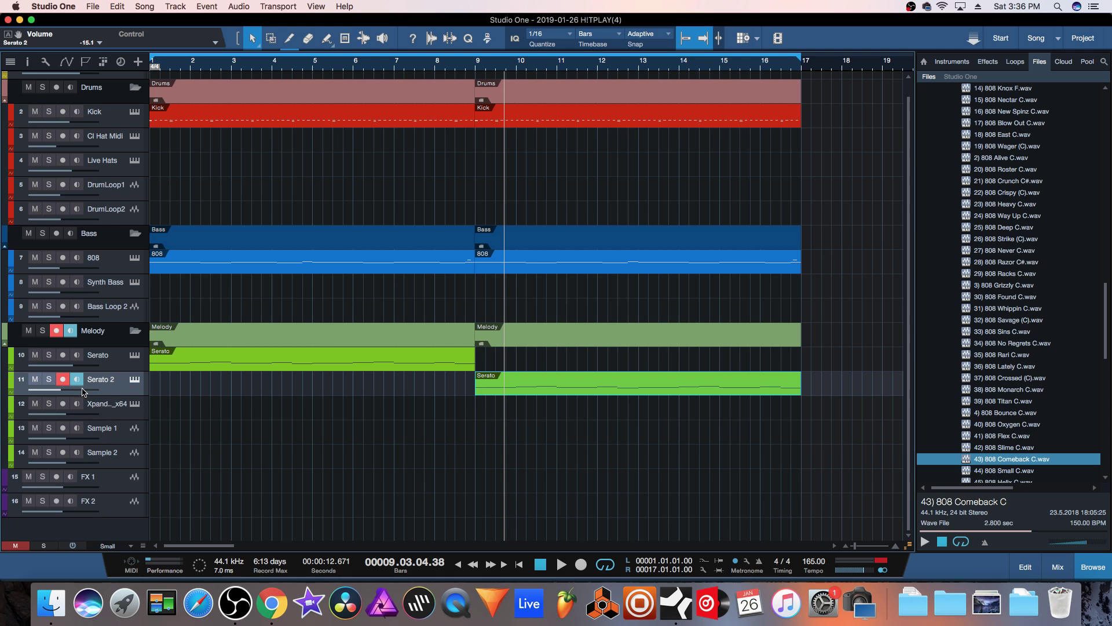
key(space)
click(449, 62)
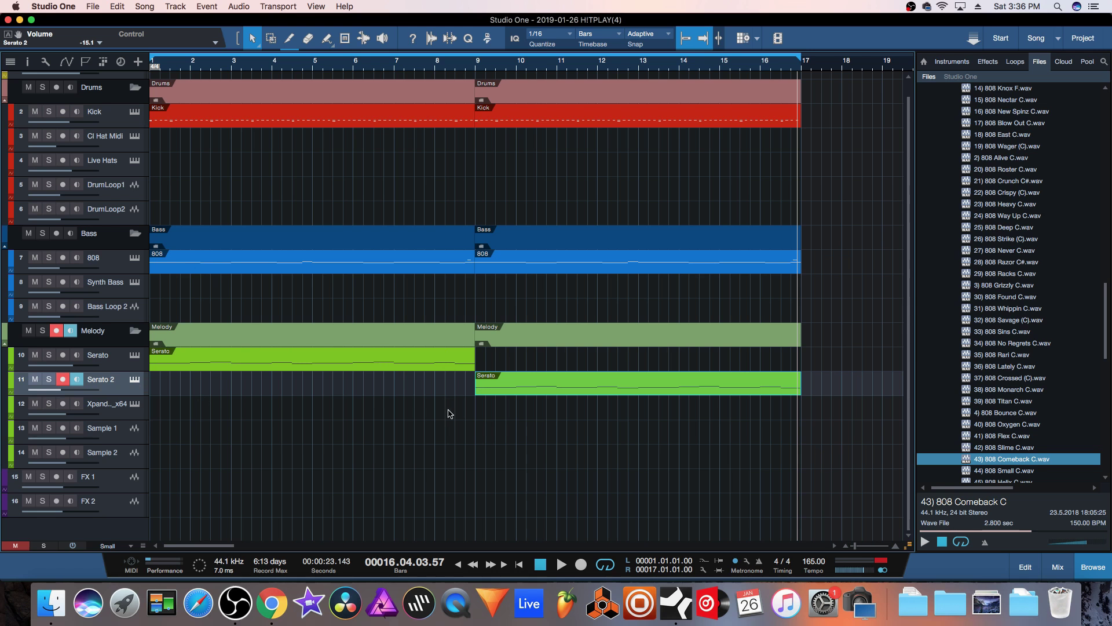
Step: Configure the Melody bus's kHs Delay with ping-pong on, 28.7 ms delay time, 36% duck and 33% mix
key(F3)
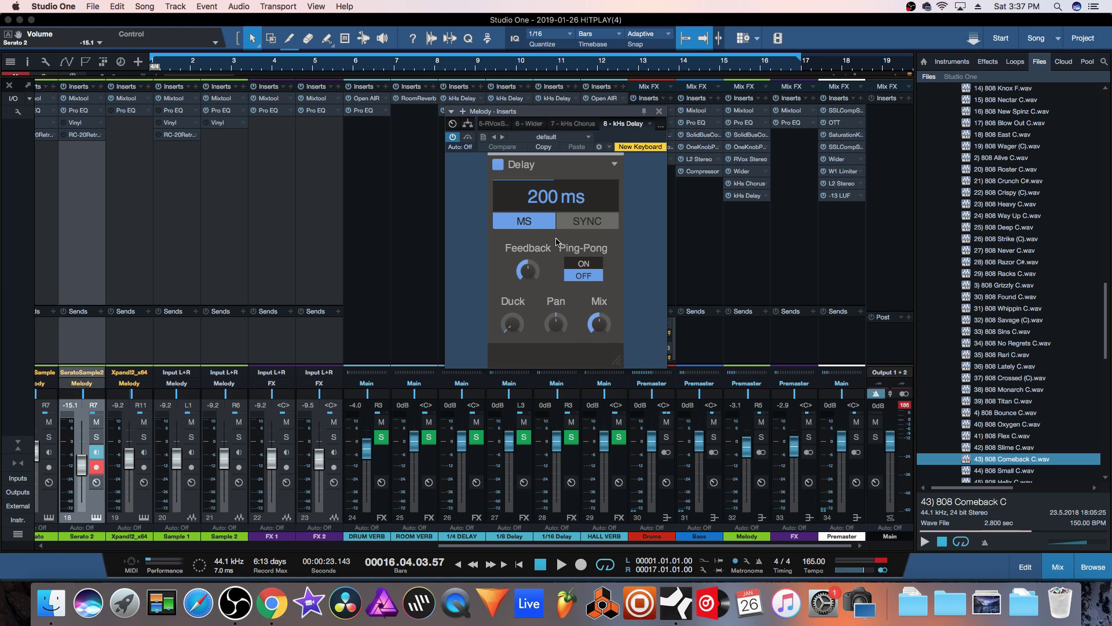
click(583, 263)
drag(533, 196, 532, 238)
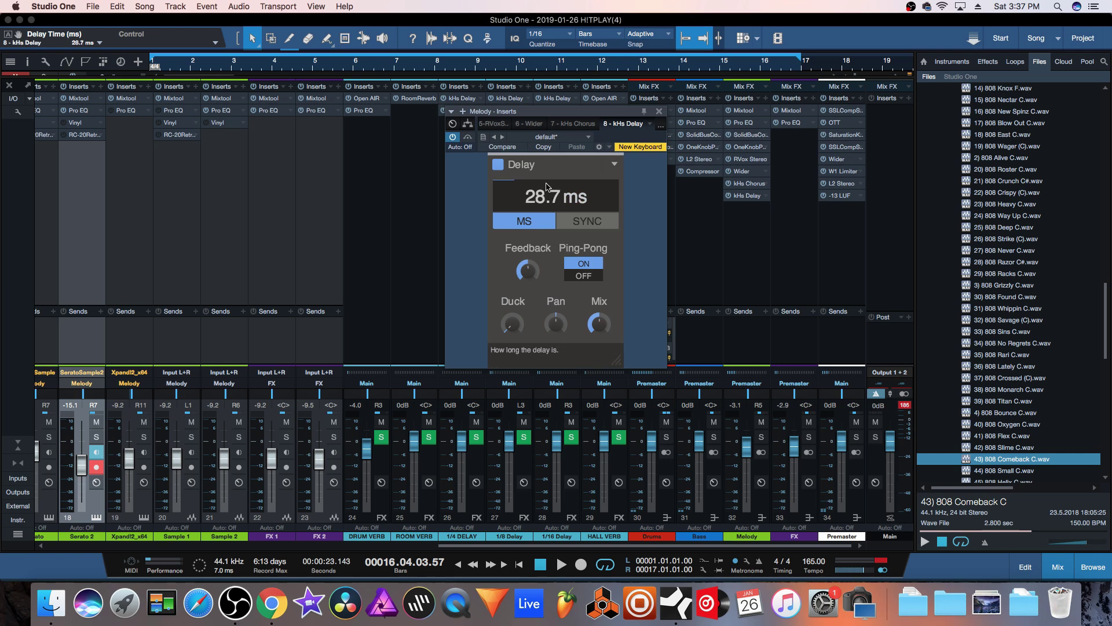
click(512, 323)
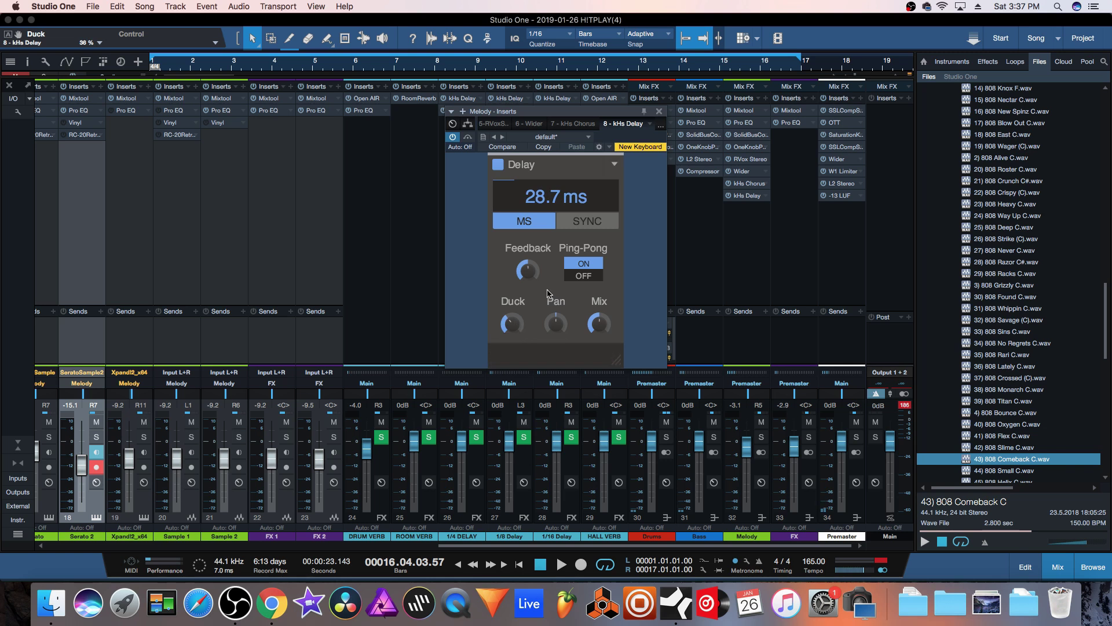
drag(599, 323, 599, 331)
Step: Set the Melody bus's kHs Chorus to 29% mix and 9.85 ms depth
click(749, 184)
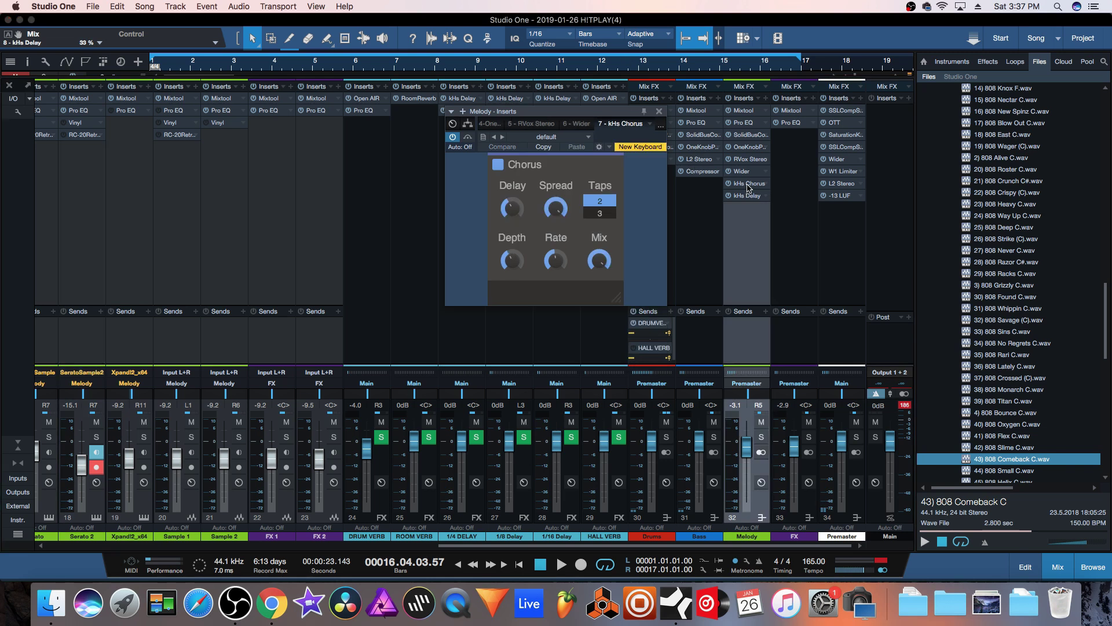
click(598, 260)
drag(599, 259, 599, 264)
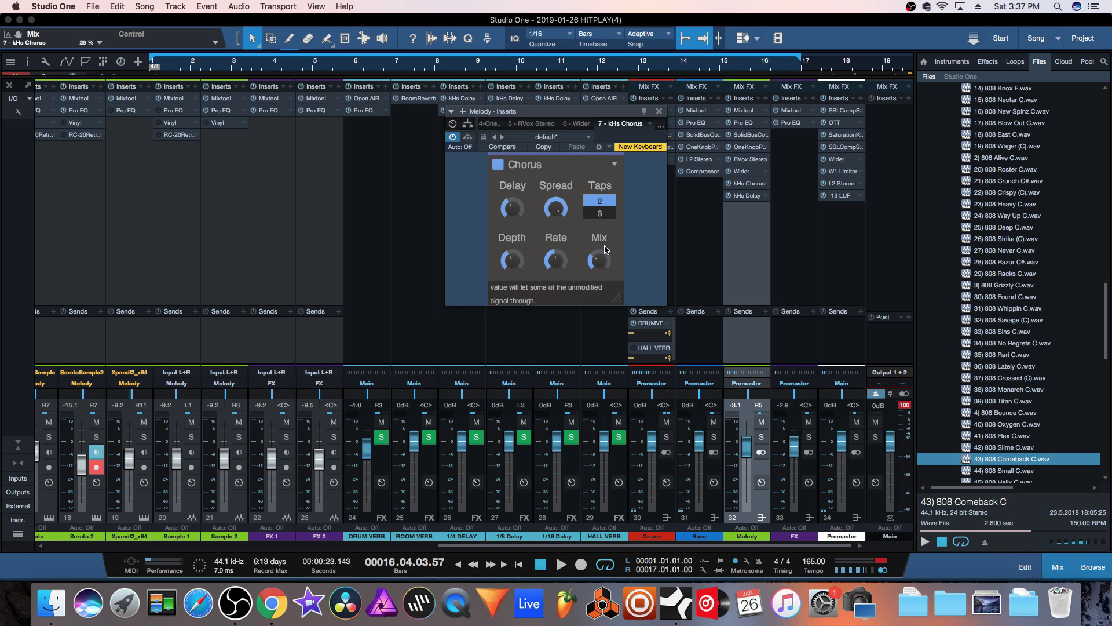
drag(516, 258, 516, 246)
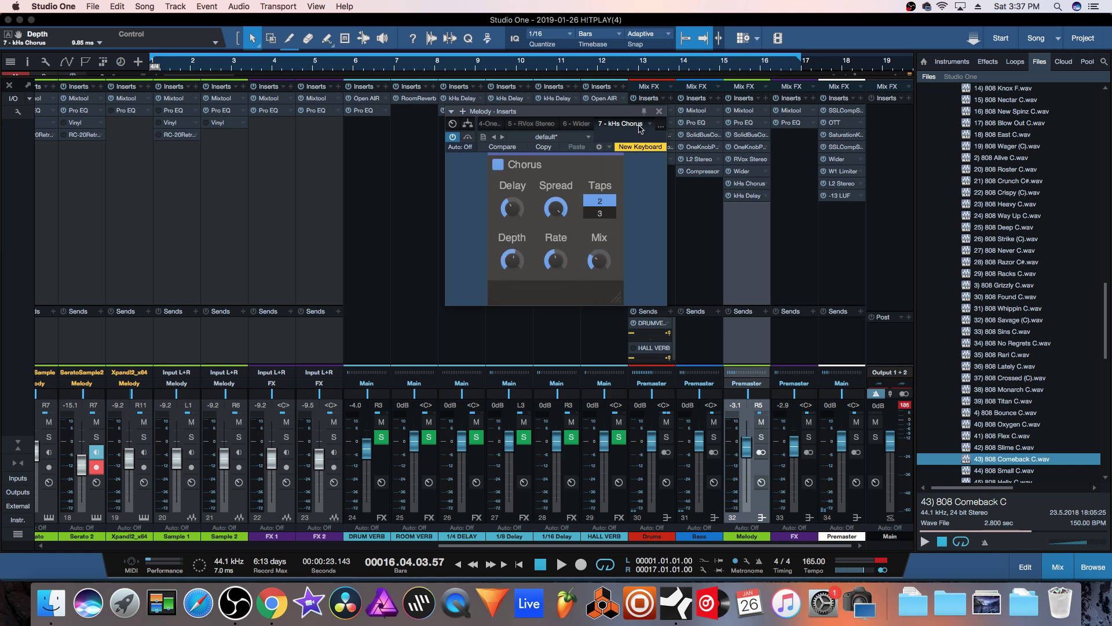
click(661, 111)
Step: Adjust the Melody bus's volume to -0.6 dB during playback
drag(747, 451, 750, 442)
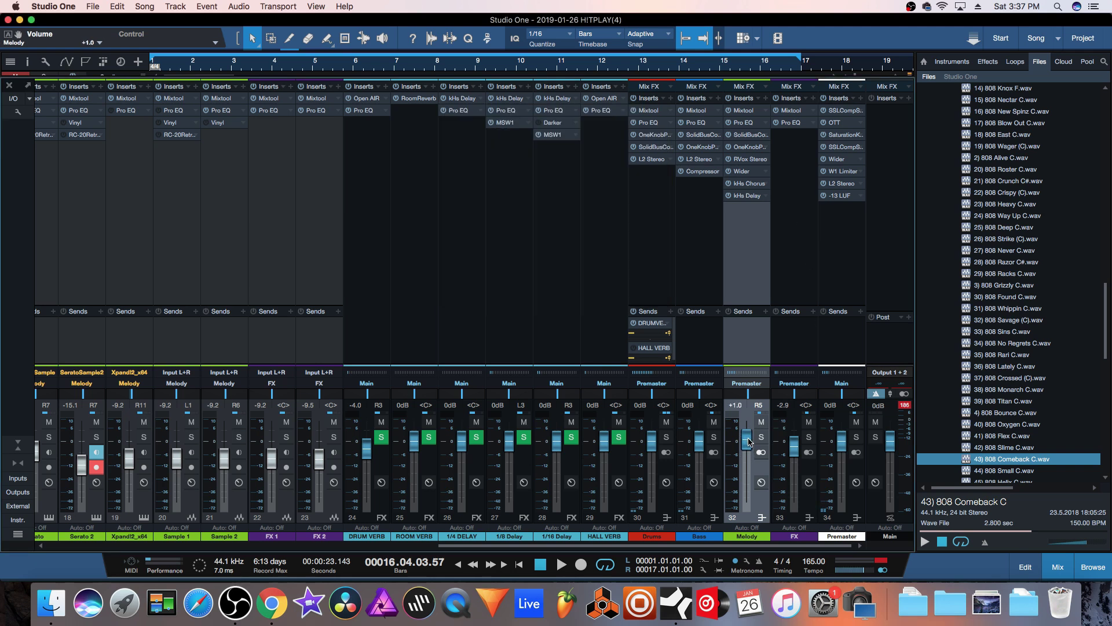
key(space)
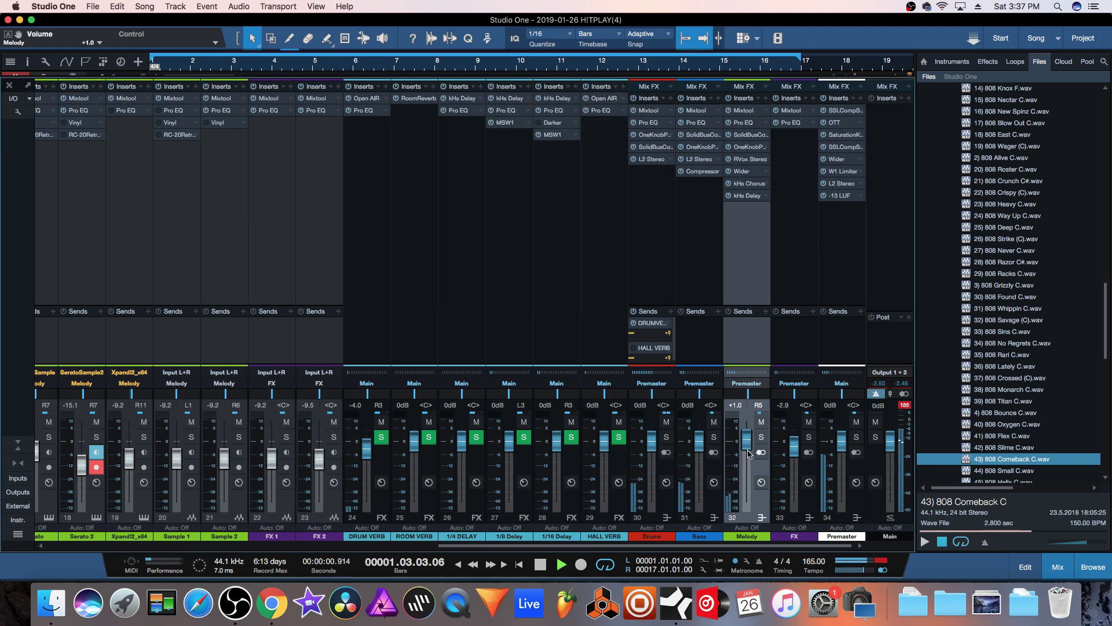
drag(748, 437, 748, 440)
Step: Compare the Melody bus's sound with kHs Delay and kHs Chorus bypassed and re-enabled during playback
click(729, 195)
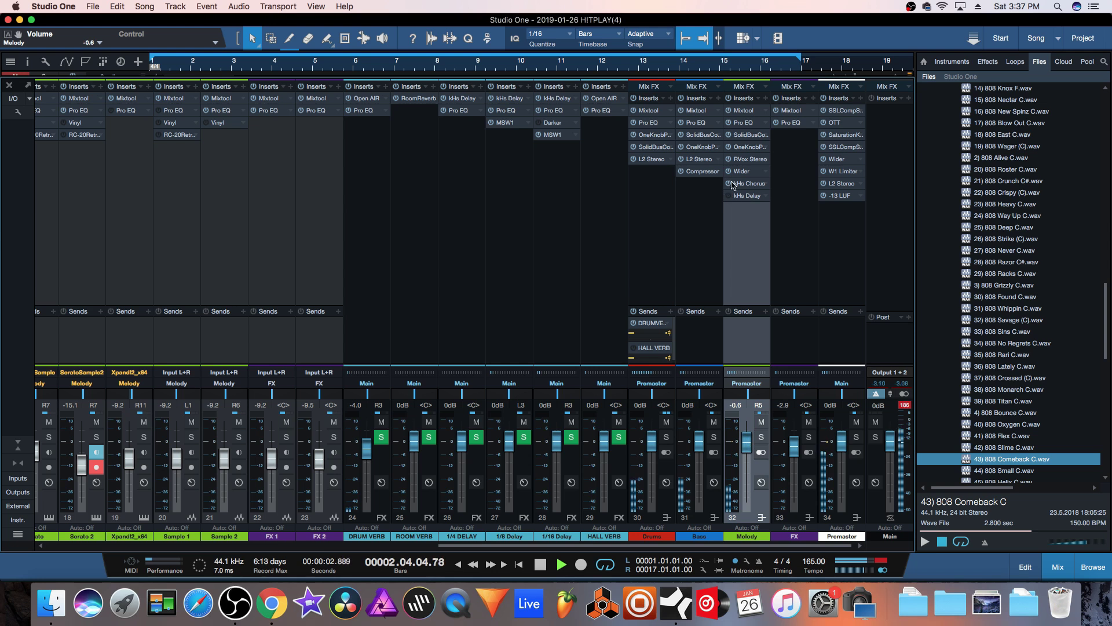
click(730, 184)
click(730, 184)
click(730, 195)
key(space)
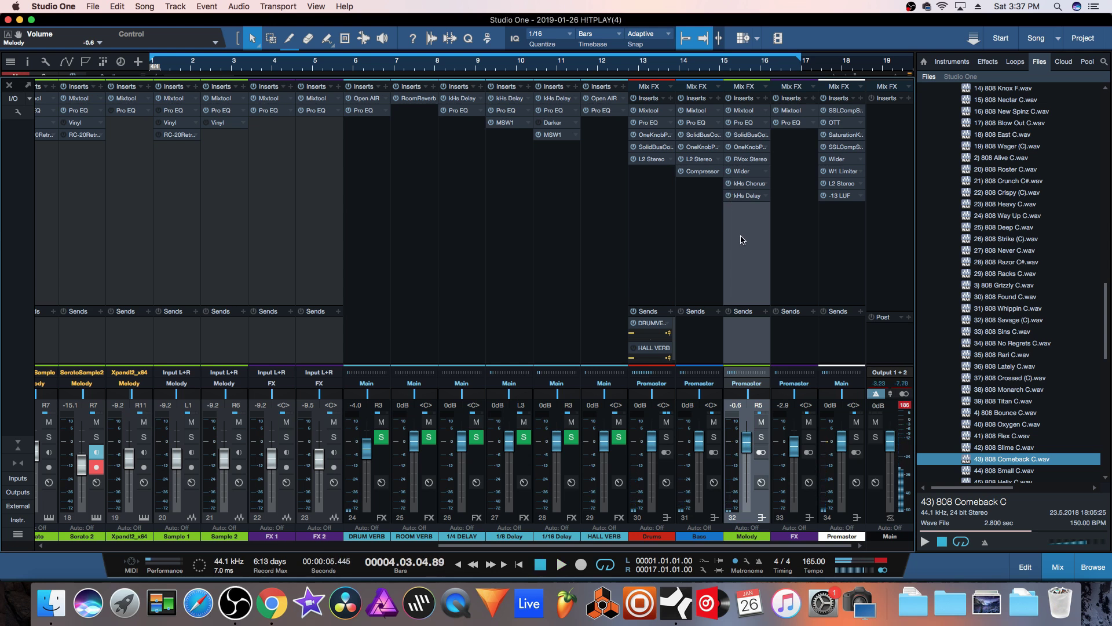
Step: Insert RoomReverb on the Melody bus, with the kHs Delay time at 24.8 ms and the bus volume at 0 dB
click(768, 98)
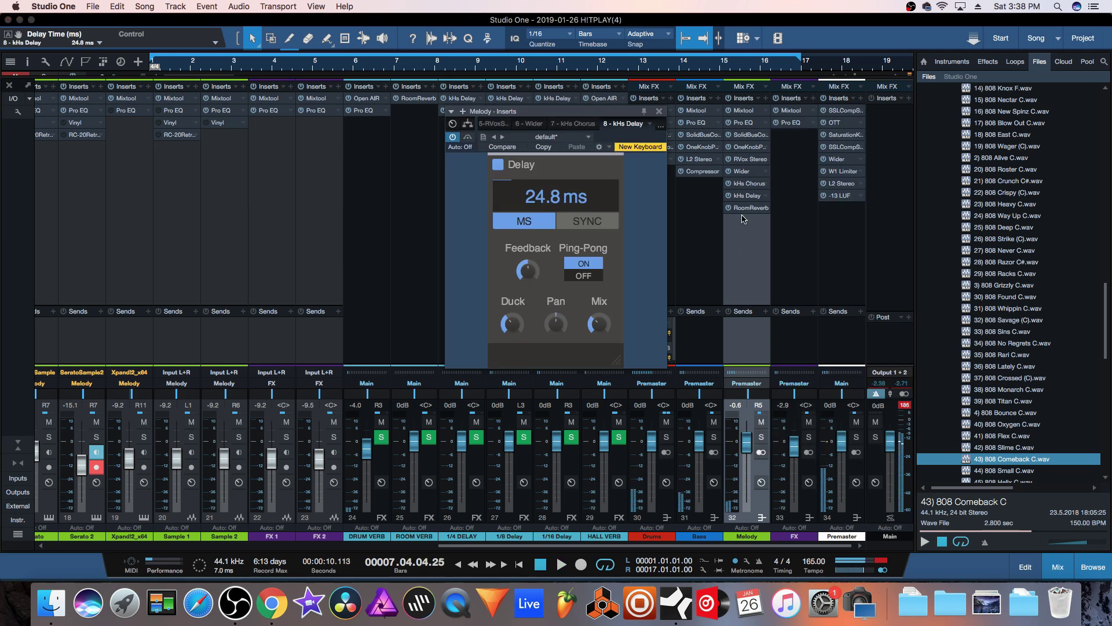
click(659, 111)
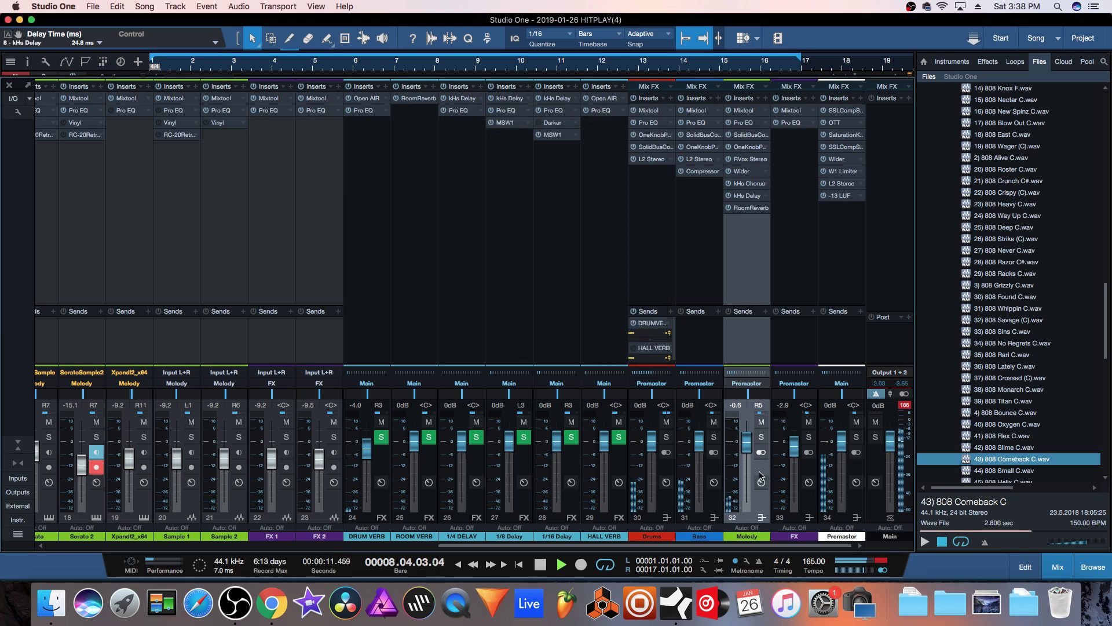
drag(747, 450, 748, 448)
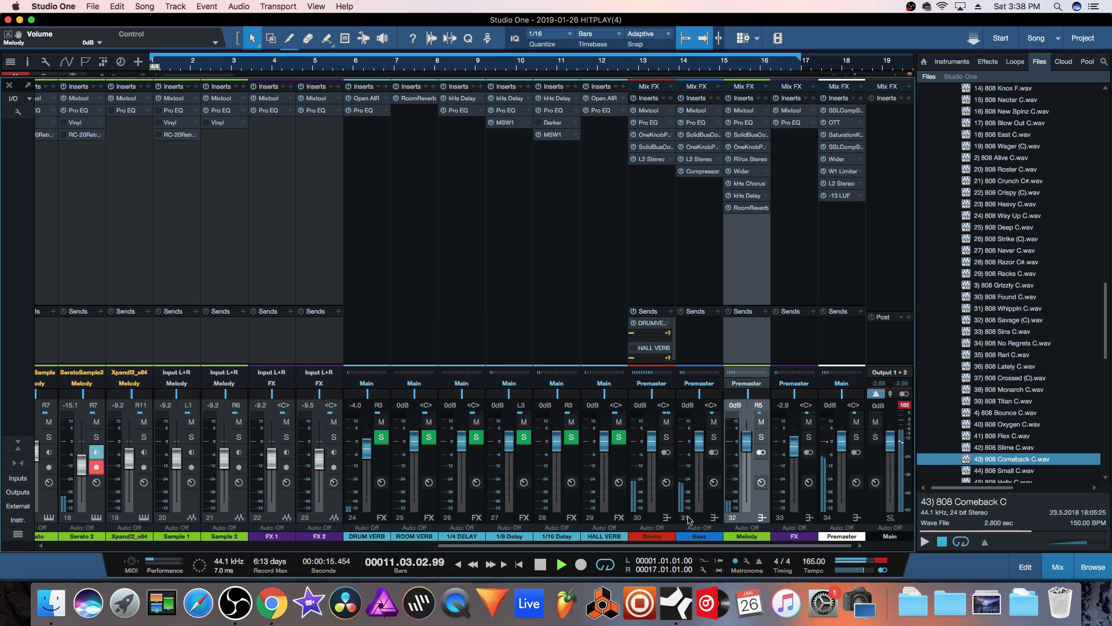
Step: Enable the high cut in the Melody bus's Pro EQ at about 8.03 kHz
click(744, 123)
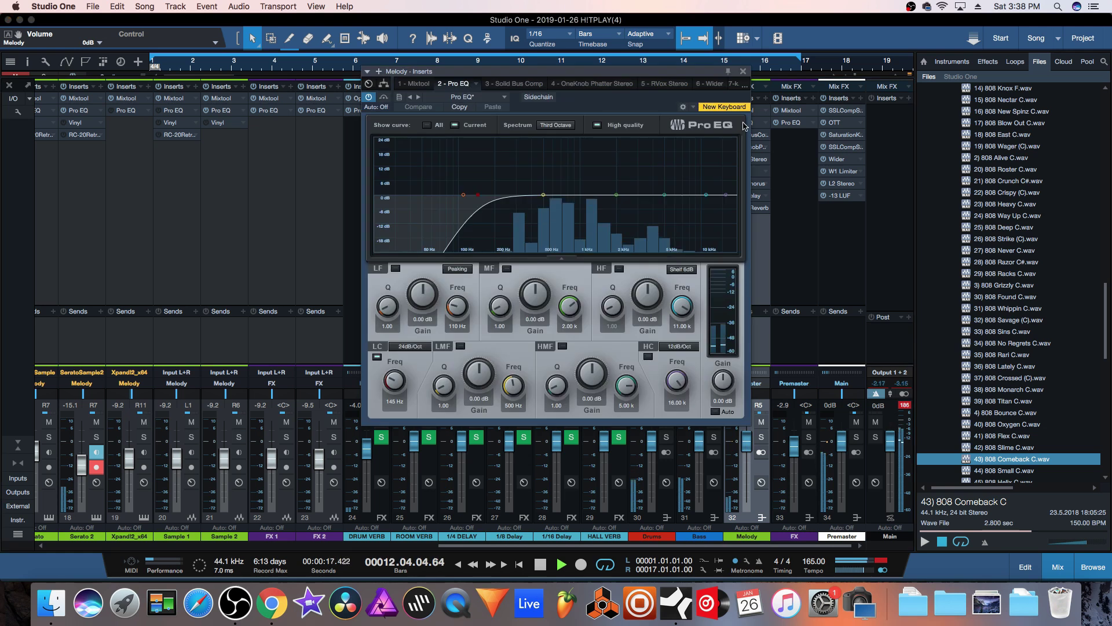
drag(726, 194, 696, 200)
click(743, 71)
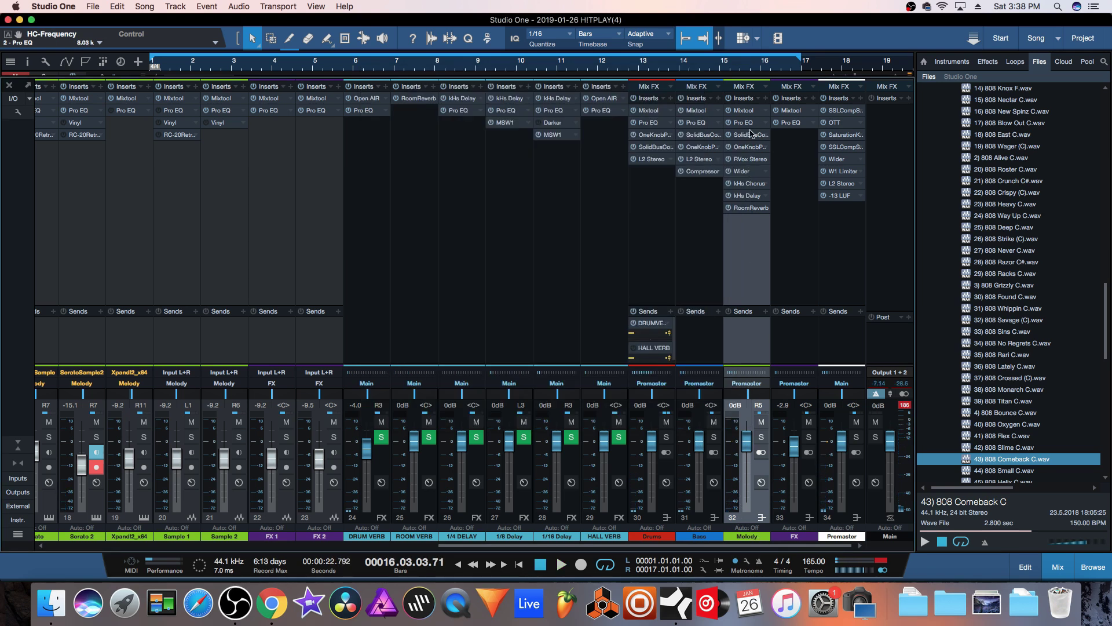
Step: Set the low cut in the Melody bus's Pro EQ to 320 Hz while listening to the loop
click(745, 124)
drag(482, 201, 524, 192)
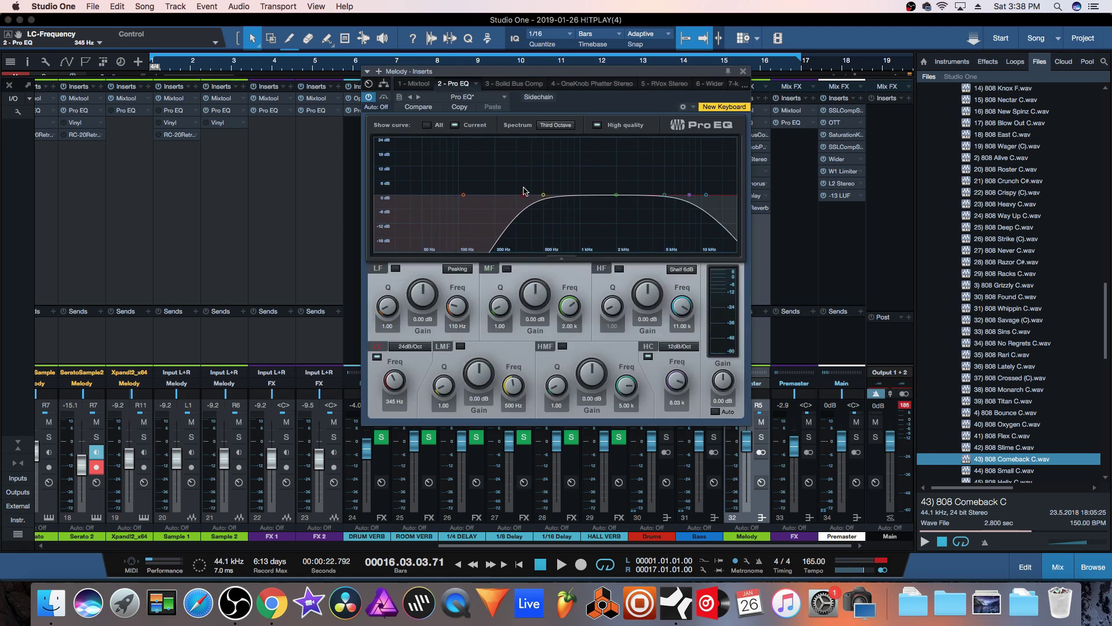
key(space)
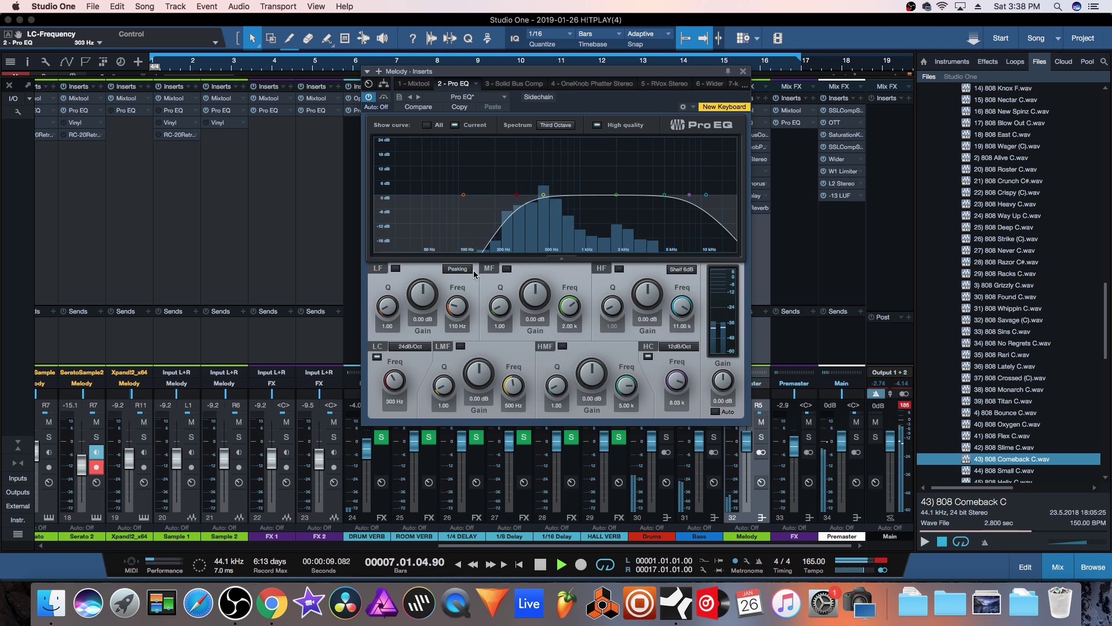
drag(516, 195, 521, 196)
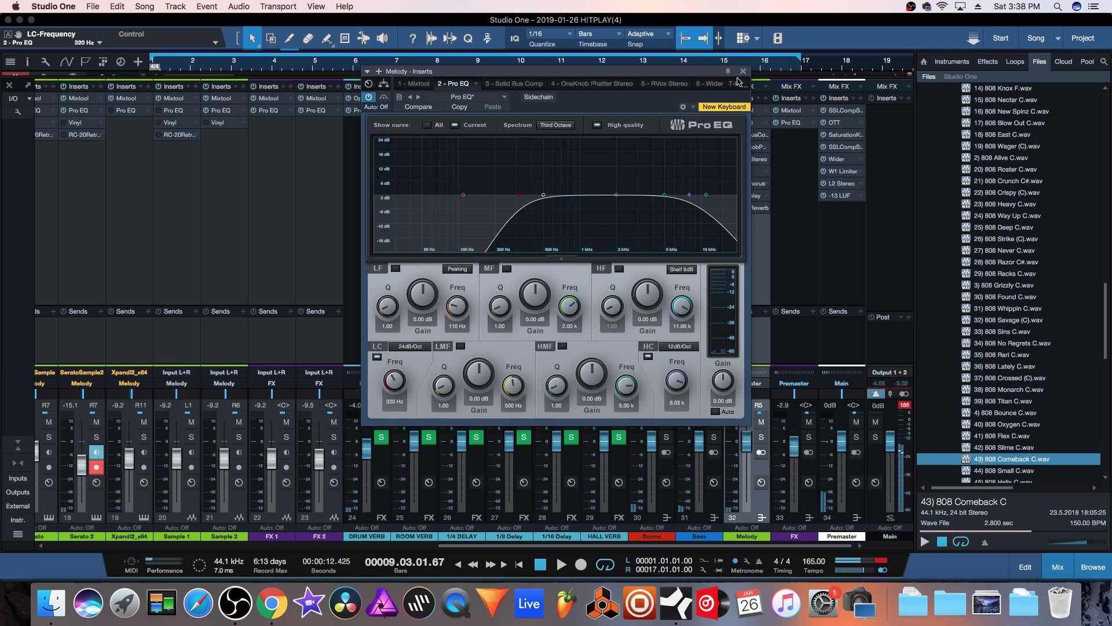
click(743, 71)
Step: Return from the mixer to the arrangement, move the loop start to bar 9 and play the section
drag(714, 547, 324, 549)
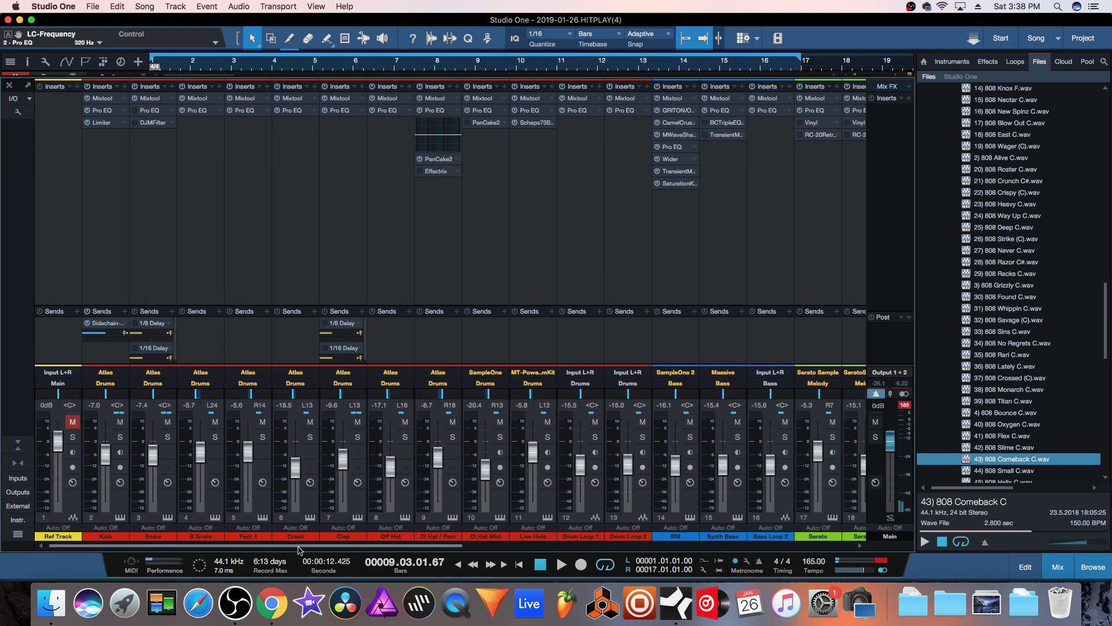
click(1057, 567)
key(space)
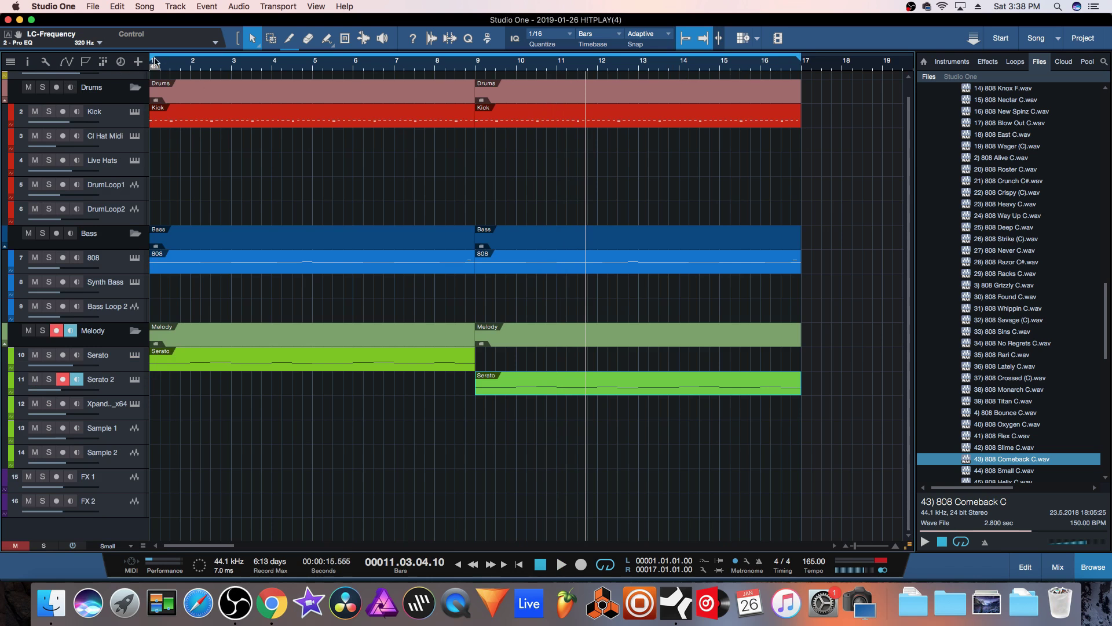
drag(153, 58, 473, 80)
key(KP_1)
key(space)
Step: Open the Kick part at bar 9, place C1 kick notes at 9.1, 9.4 and 10.2, and play the section
double_click(508, 114)
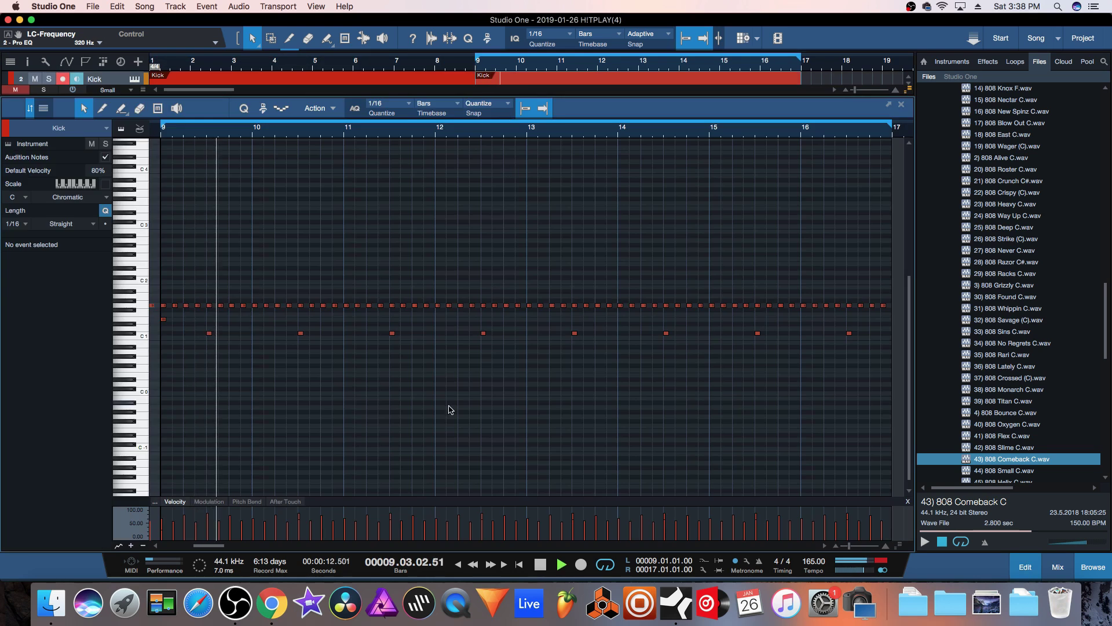
key(space)
click(163, 338)
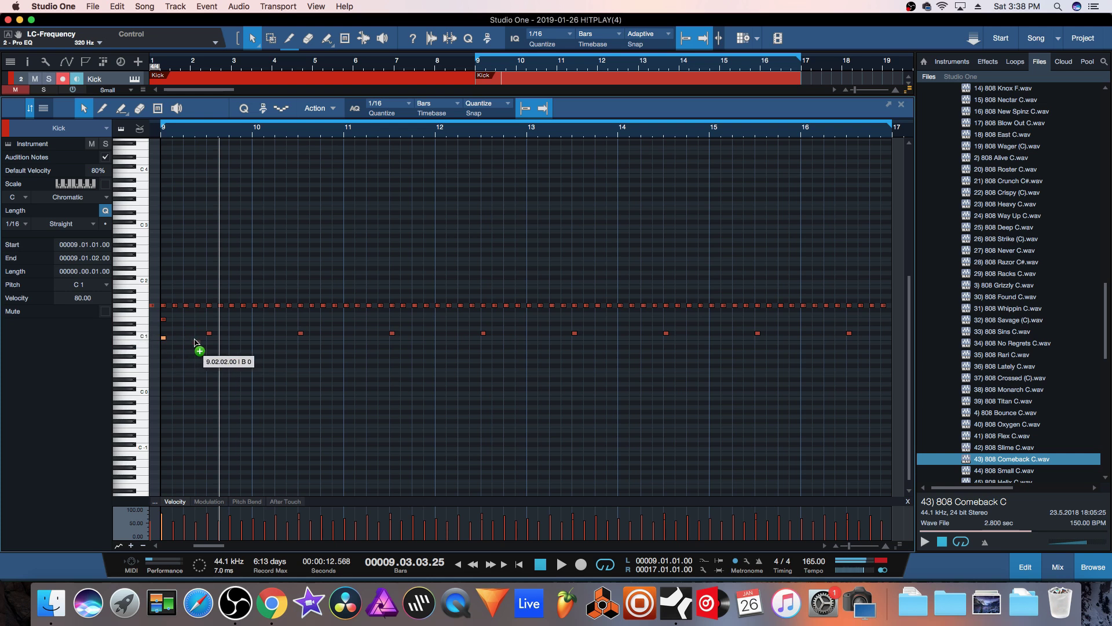
click(277, 337)
key(space)
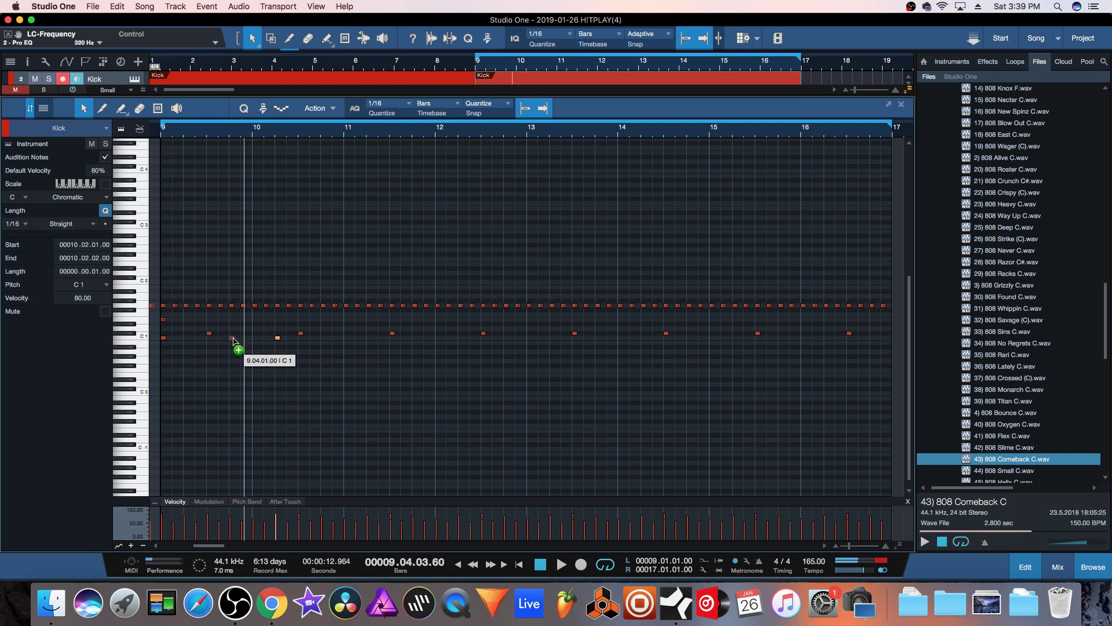
click(233, 340)
key(space)
click(228, 375)
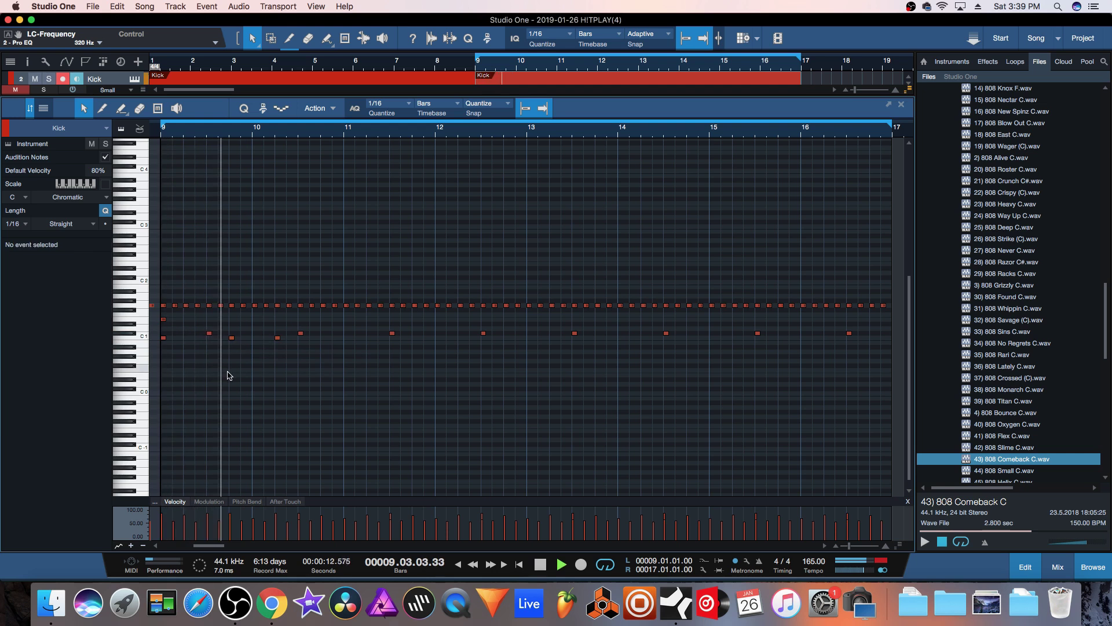
Step: Copy the 10.2 kick note to 10.4.3 on C1 and play the section from bar 9
click(278, 339)
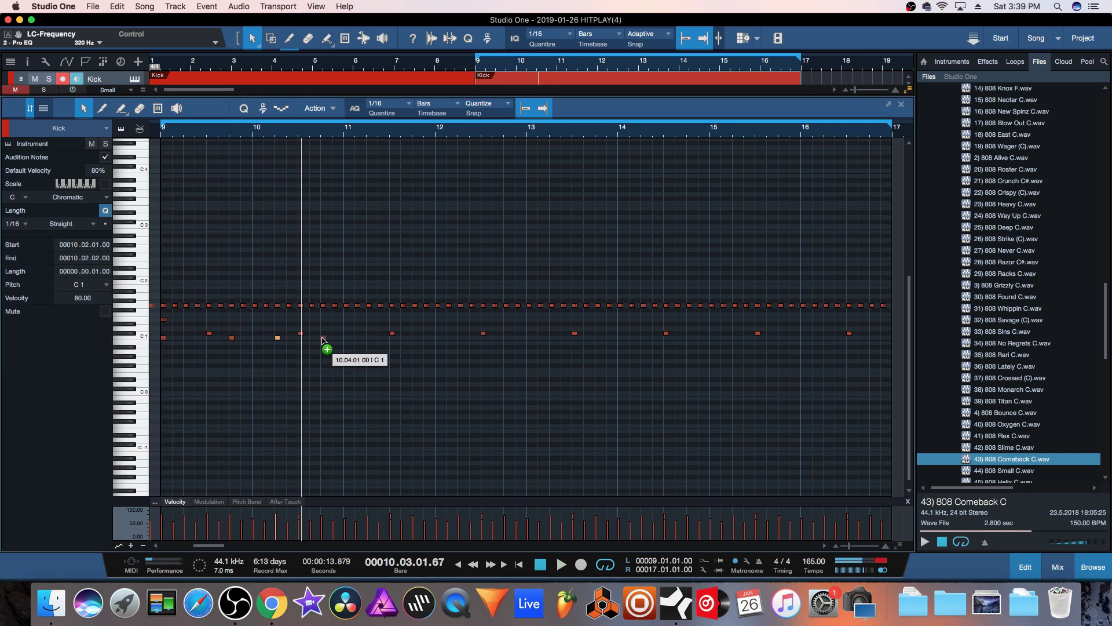
drag(331, 340, 336, 340)
key(KP_0)
key(space)
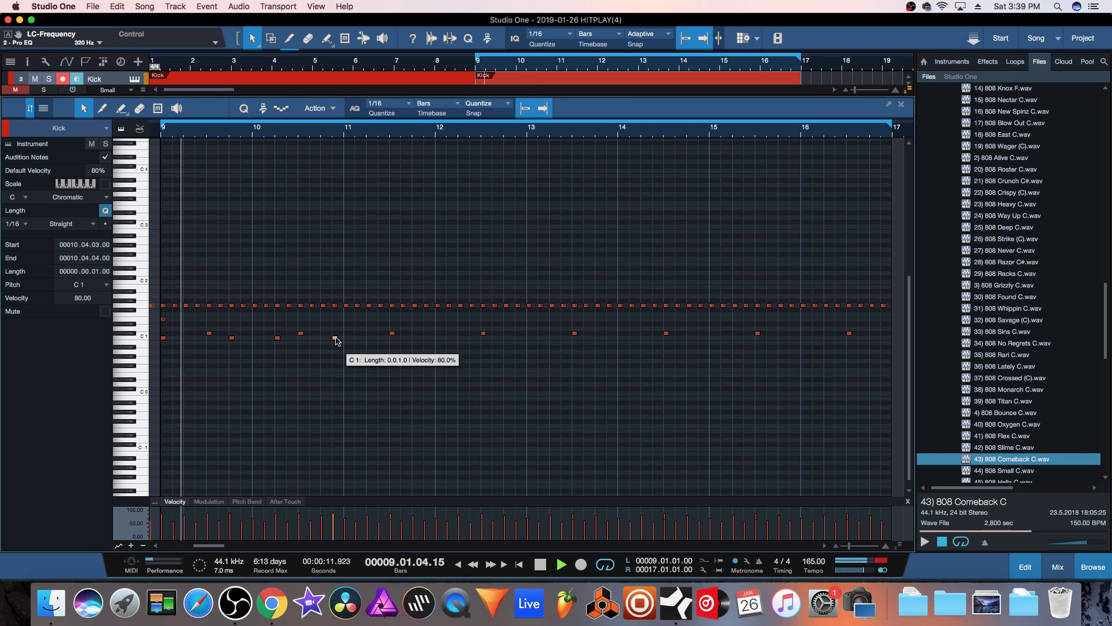
click(307, 380)
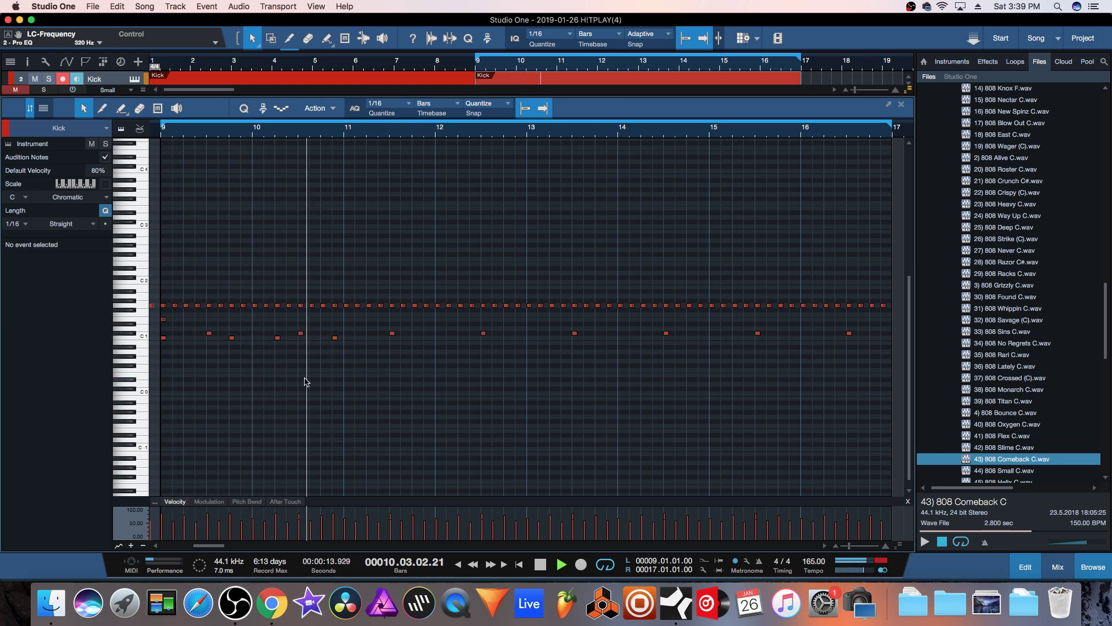
key(space)
Step: Try the last kick note of bar 10 at 10.4.1 with a length of two sixteenths
click(337, 339)
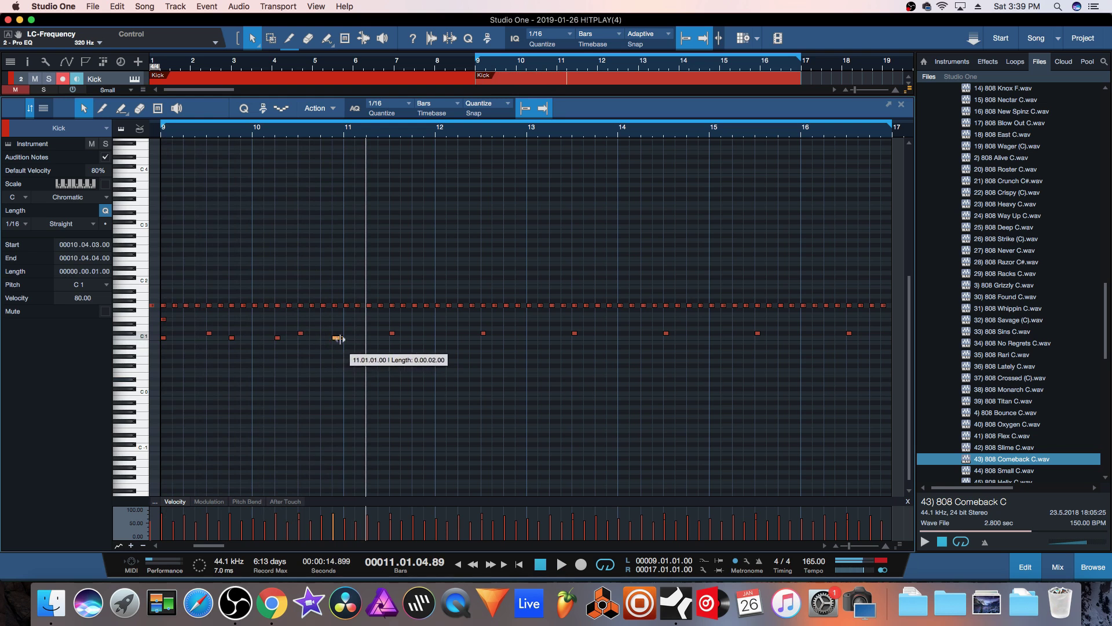
key(KP_1)
key(space)
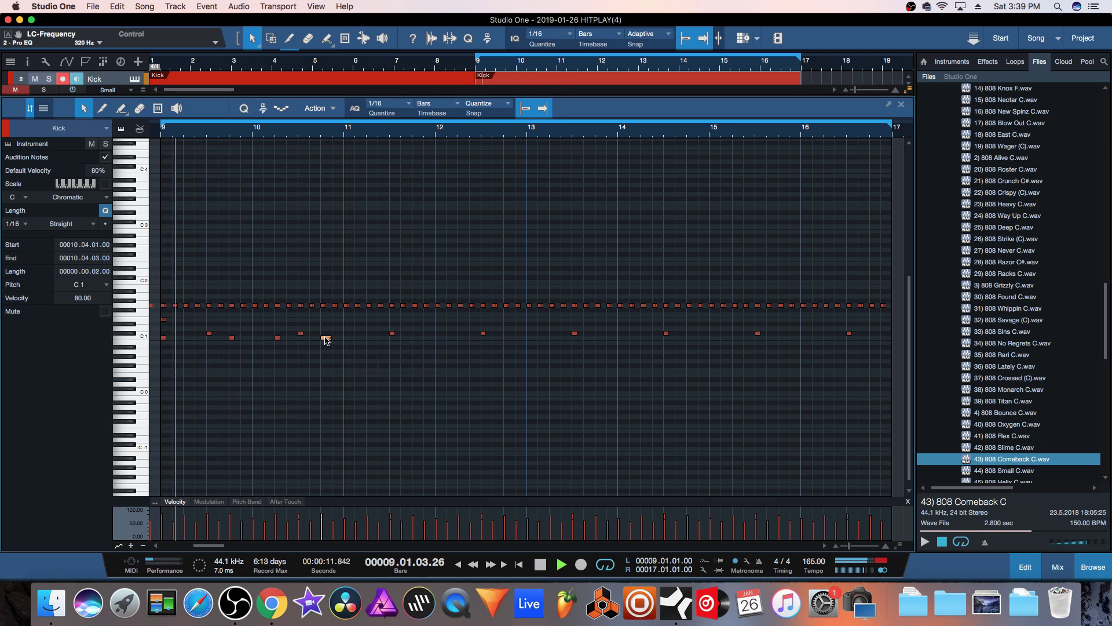
drag(354, 331, 107, 366)
click(332, 344)
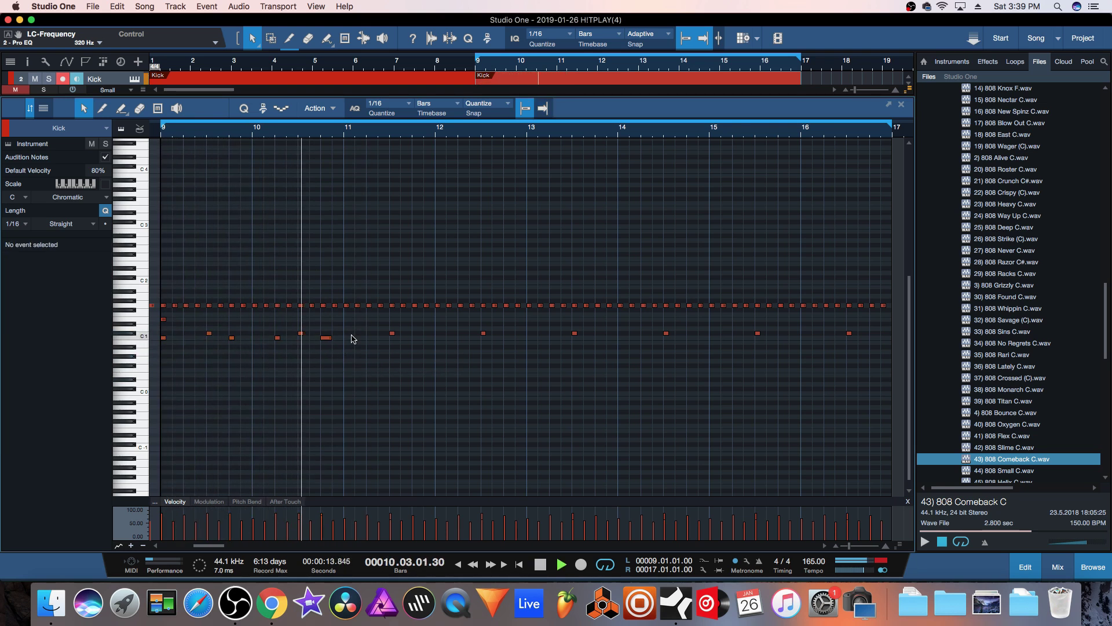
Step: Move the last kick note of bar 10 to 10.3.3 with a one-sixteenth length and play the section
drag(354, 335, 322, 339)
key(space)
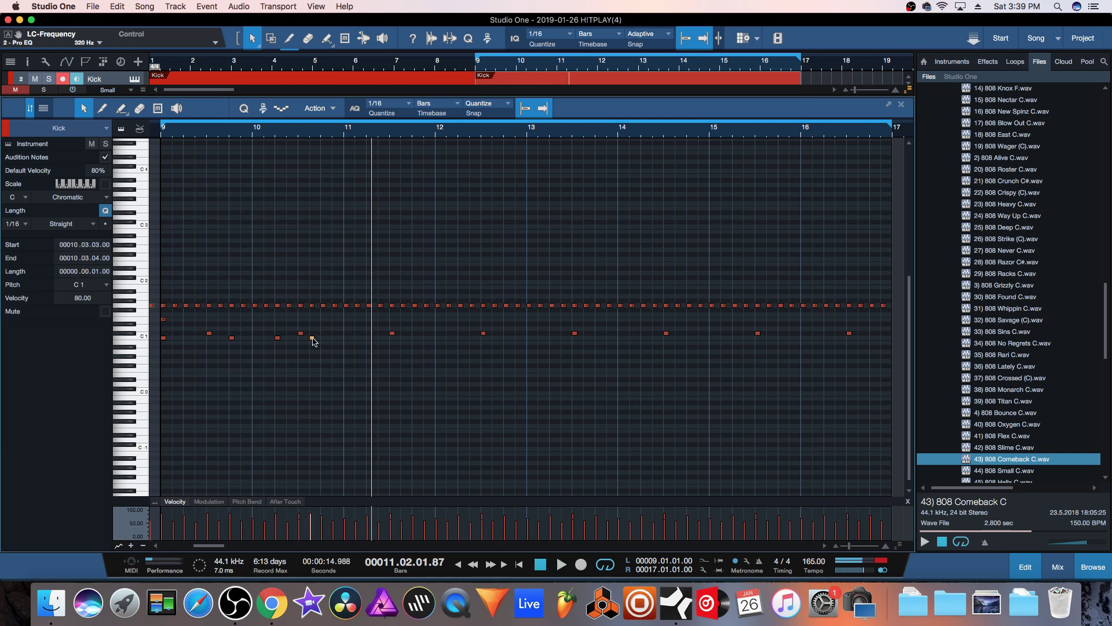
key(space)
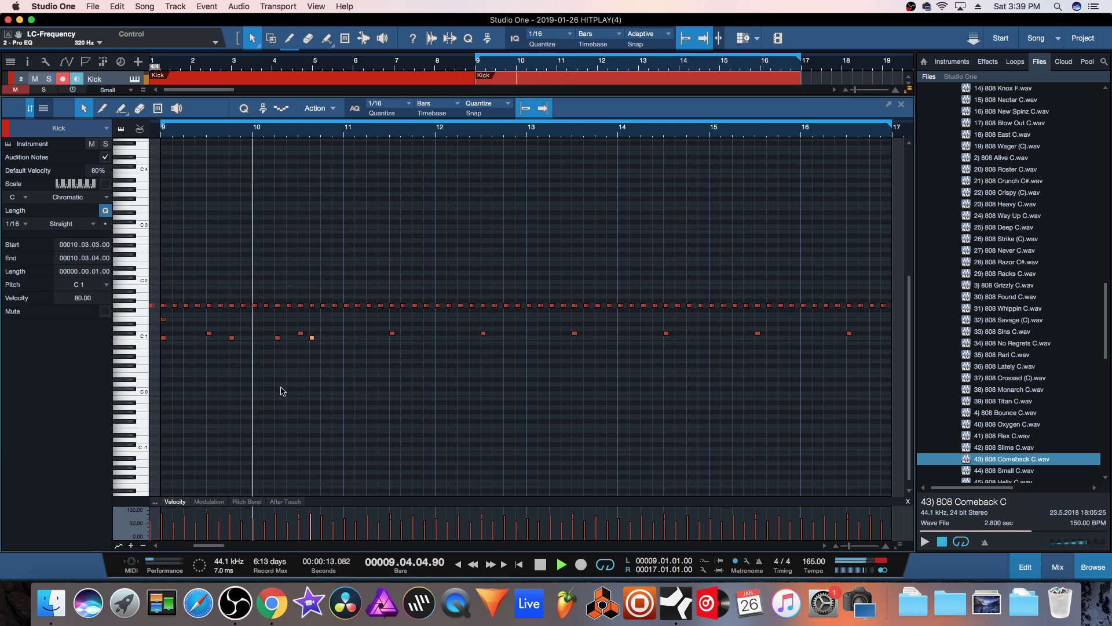
Step: Duplicate the two-bar C1 kick pattern across bars 11–16 and play the section
drag(326, 336, 80, 369)
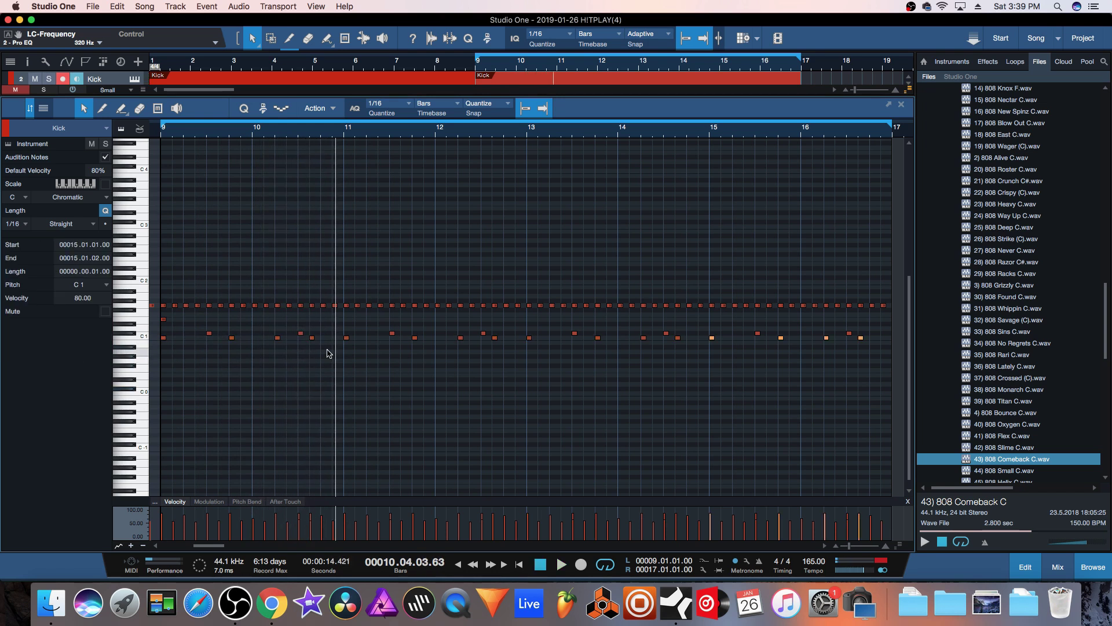
key(space)
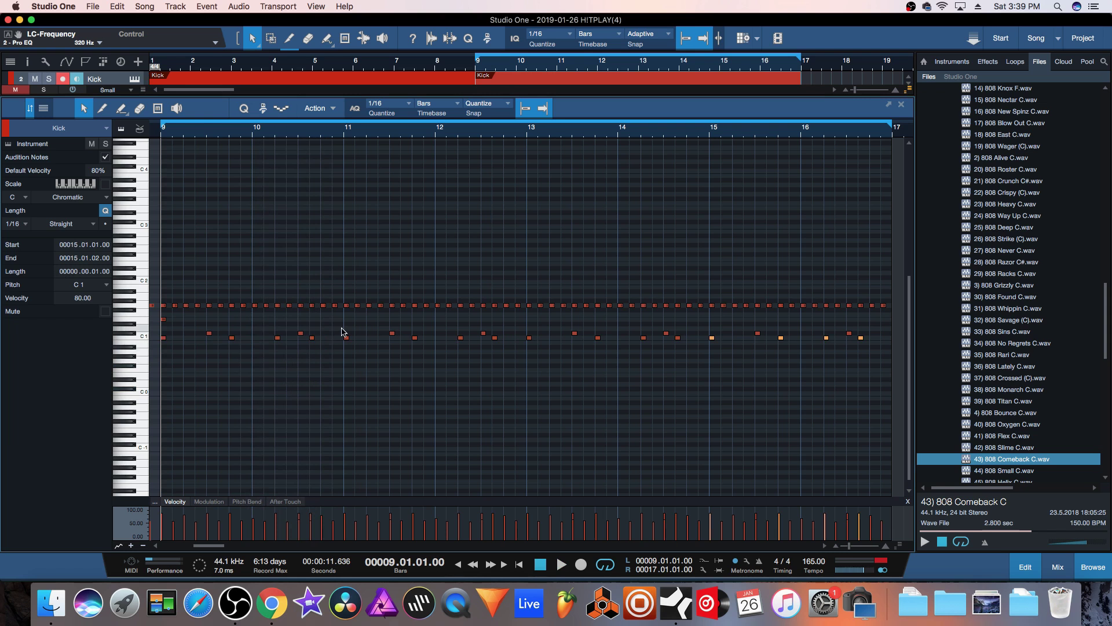
key(space)
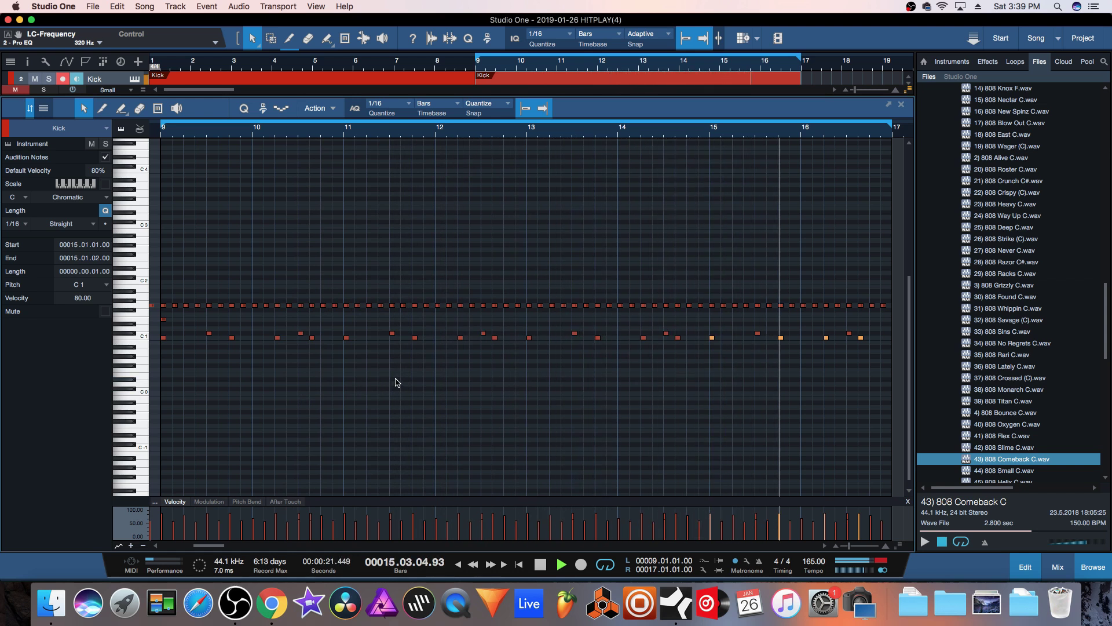
key(space)
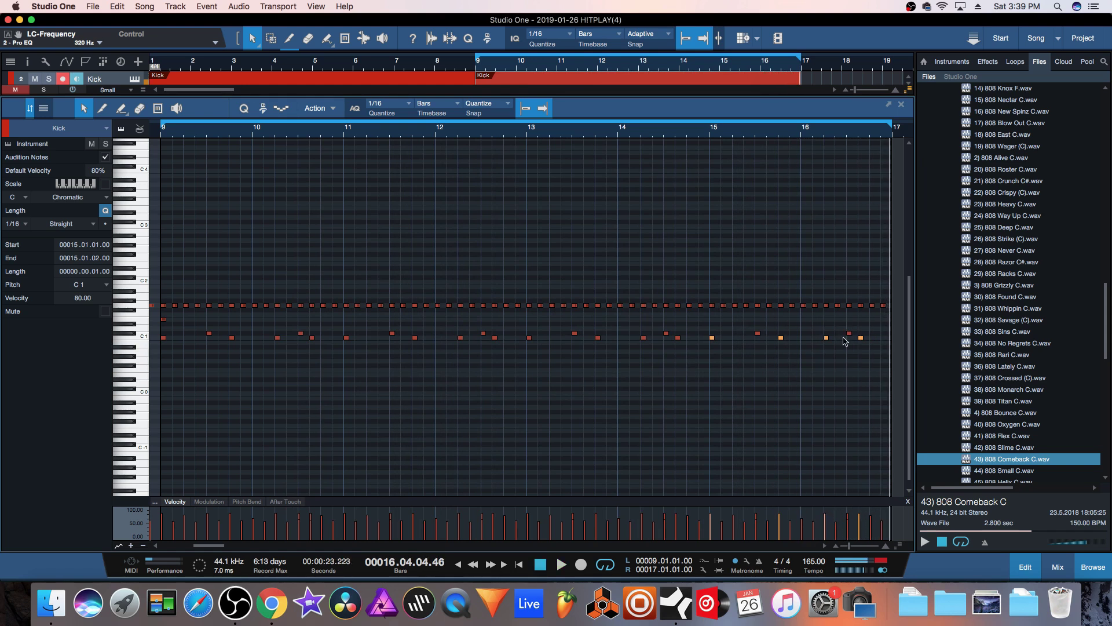
Step: Add an extra C1 kick note at 16.4.1 and audition the transition at the end of the loop
click(859, 136)
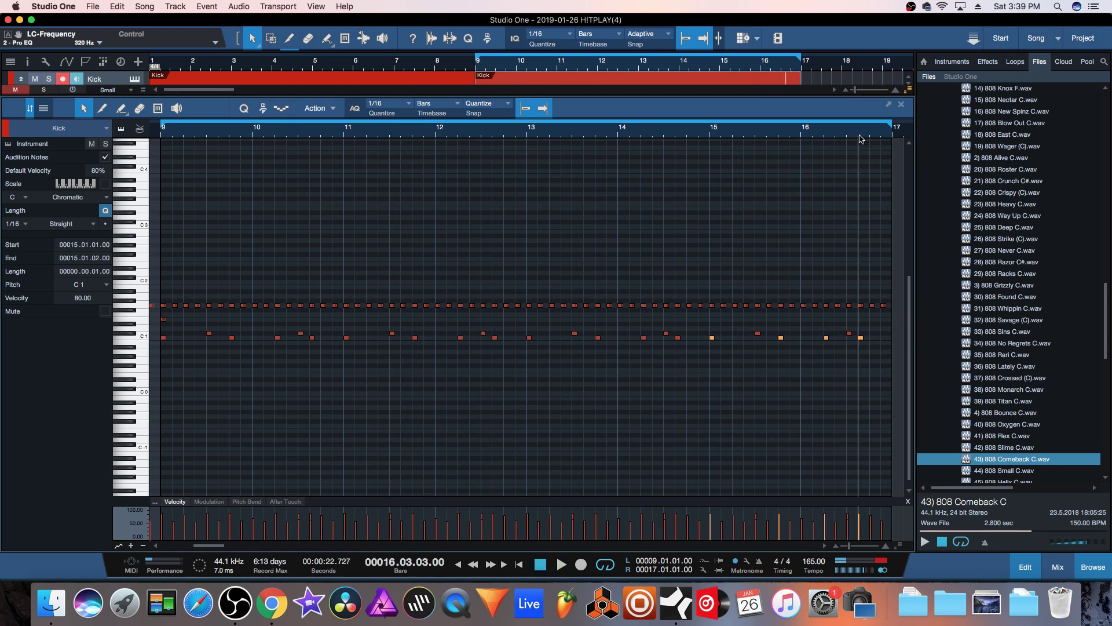
key(space)
click(877, 337)
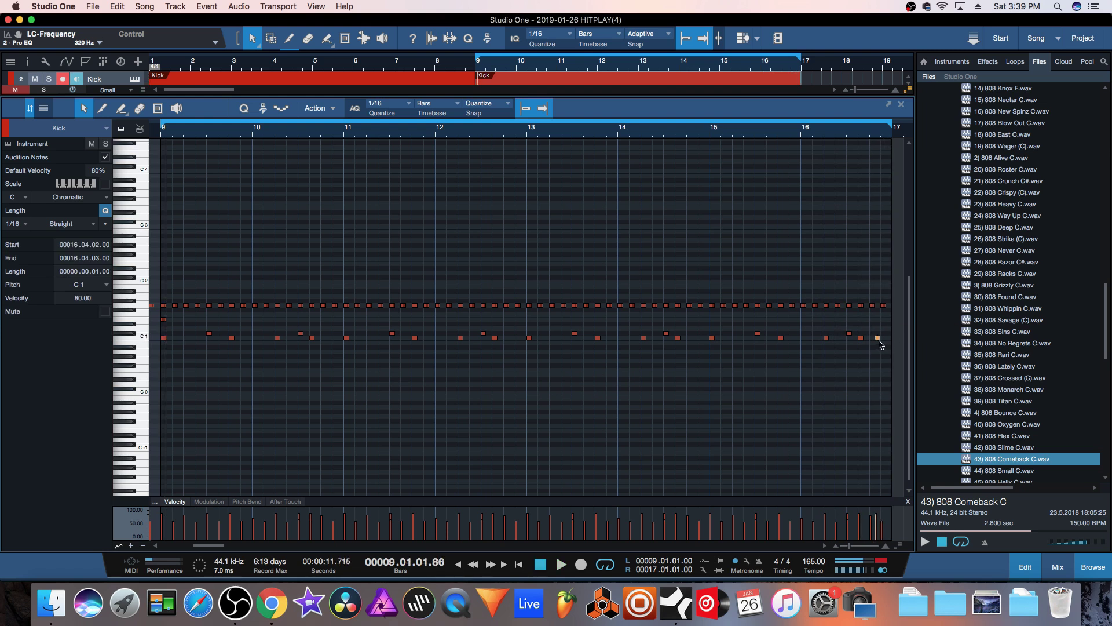
drag(878, 338, 872, 338)
click(844, 134)
key(space)
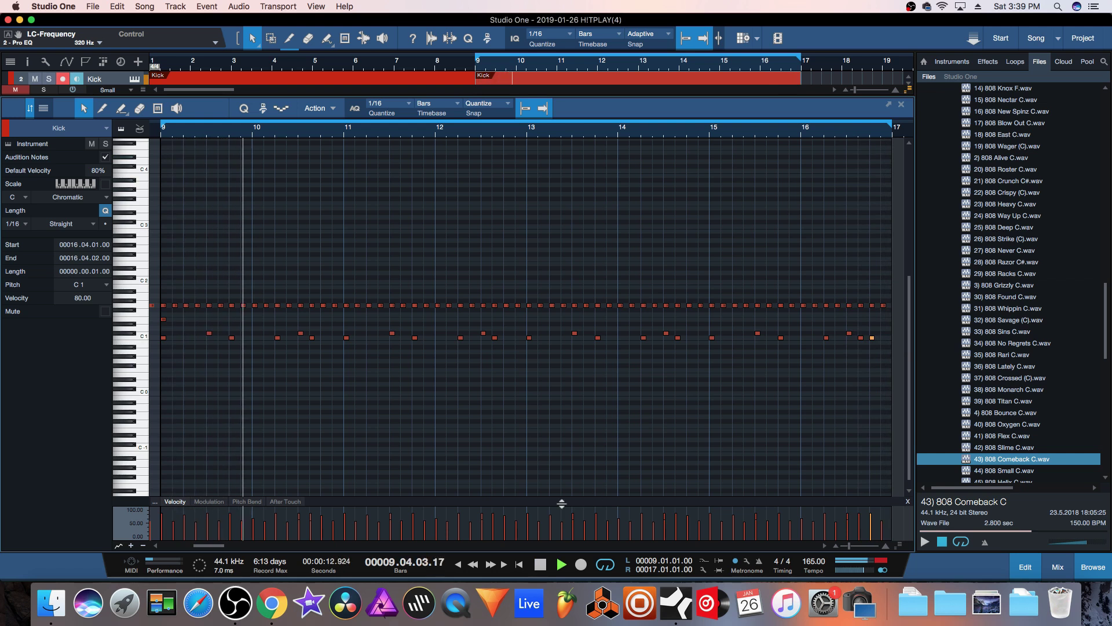
Step: Add F#1 notes at 9.2.3 (two sixteenths) and 10.2.1 (one beat) with velocity 43.33, and copy them to bars 11–12
key(space)
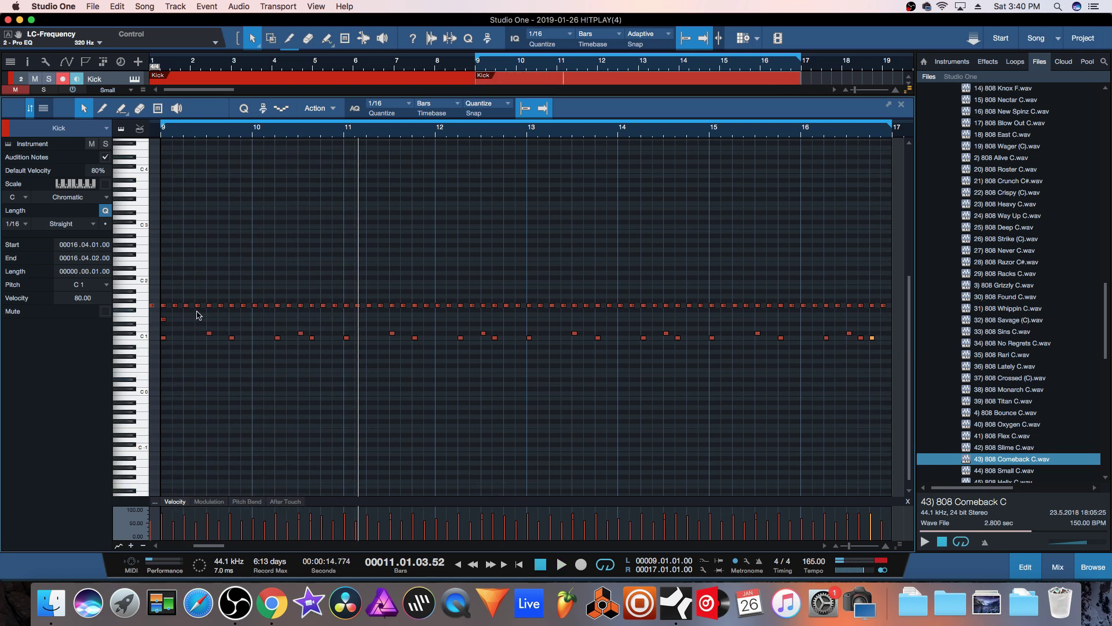
drag(200, 312, 205, 312)
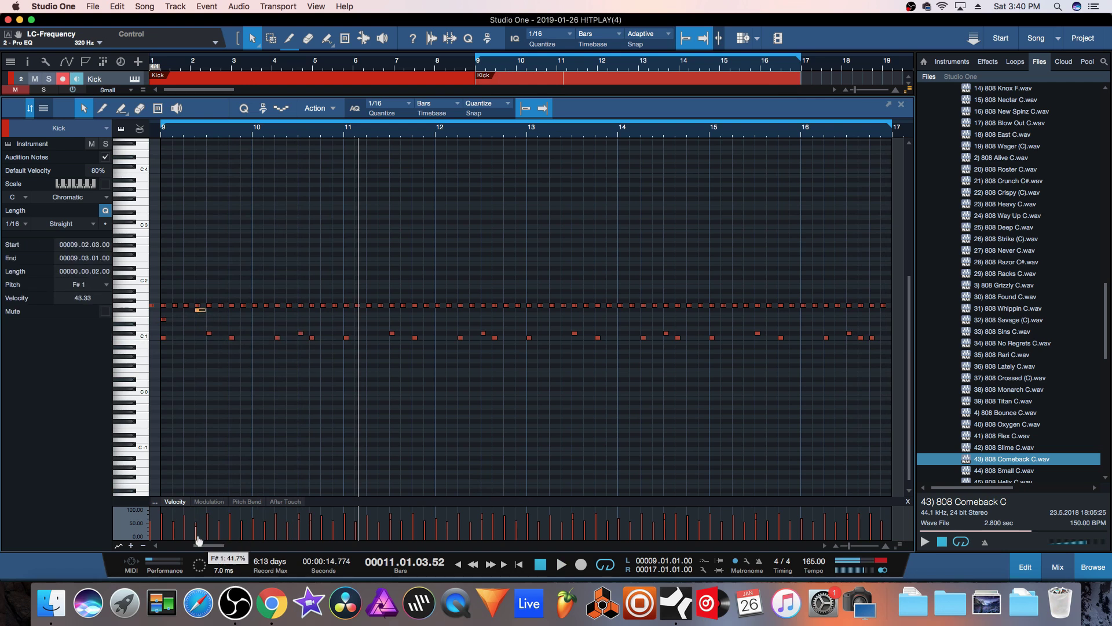
key(space)
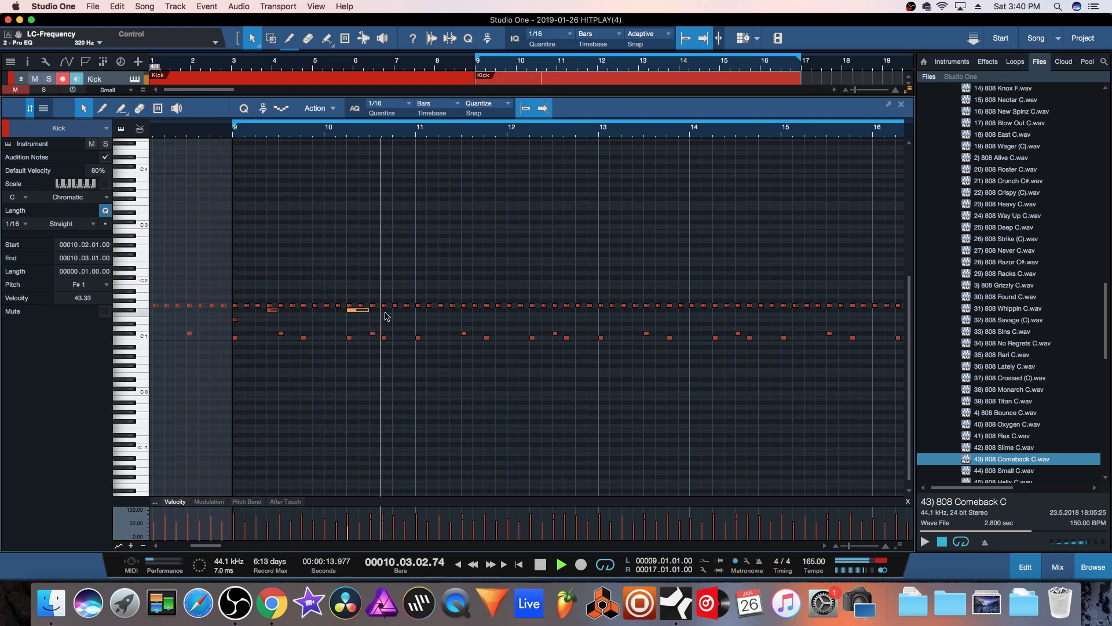
drag(386, 316, 261, 308)
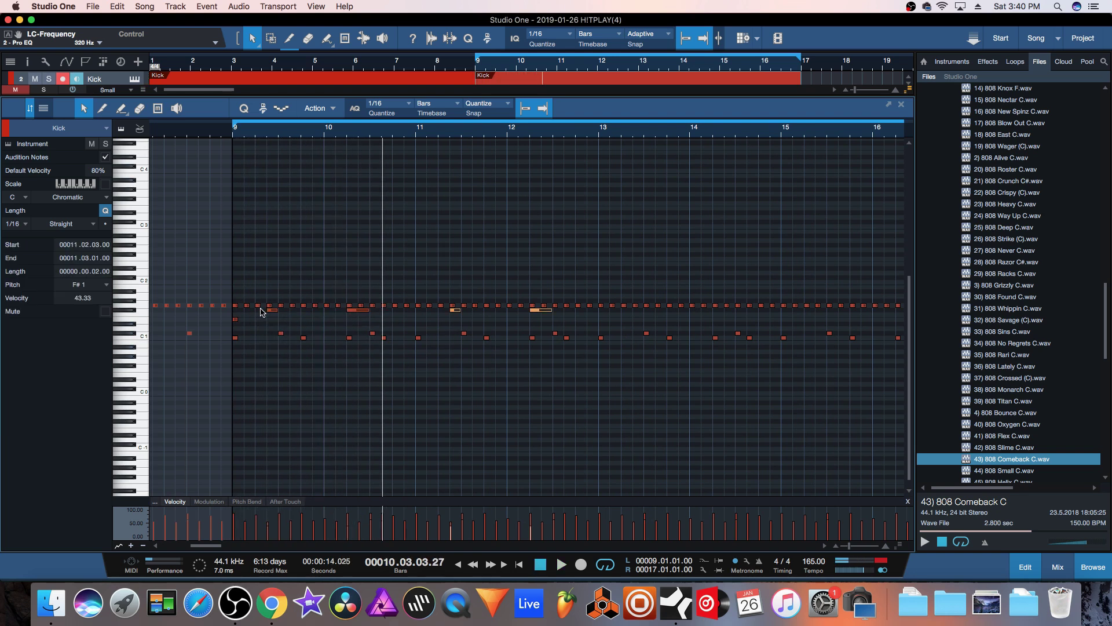
Step: Play the section and check the drum pattern through the end of bar 16
key(space)
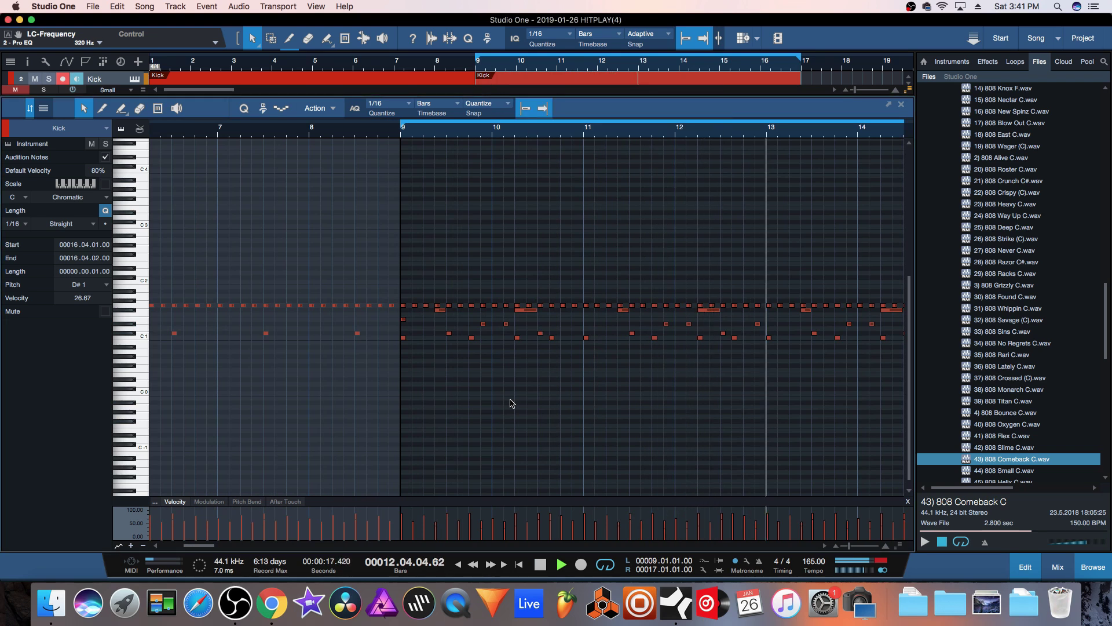
drag(205, 545, 225, 551)
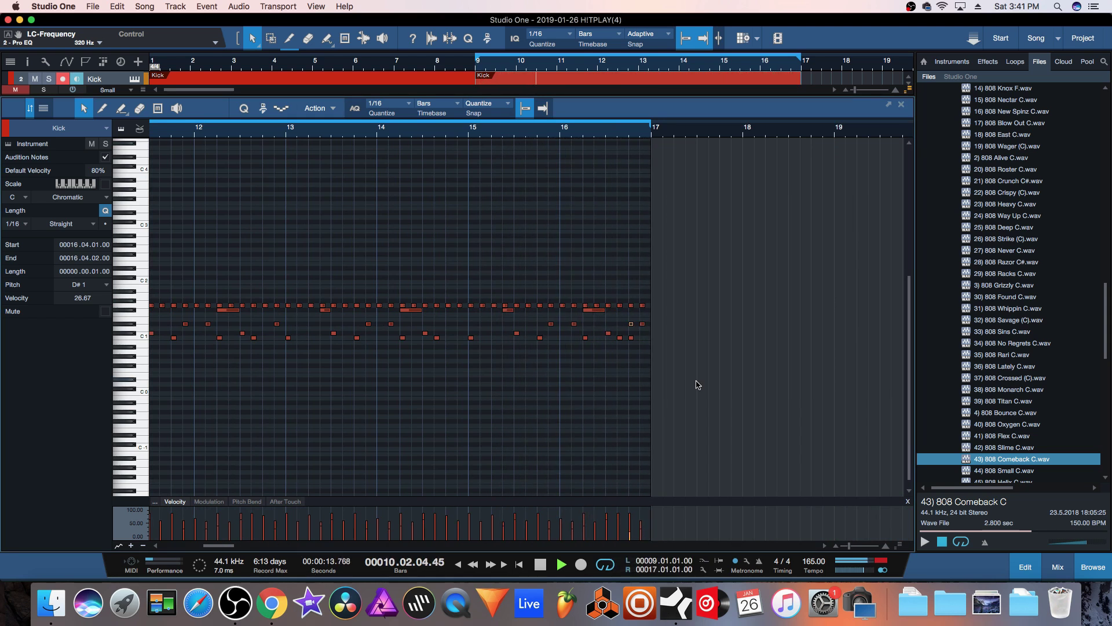
key(space)
drag(226, 545, 212, 546)
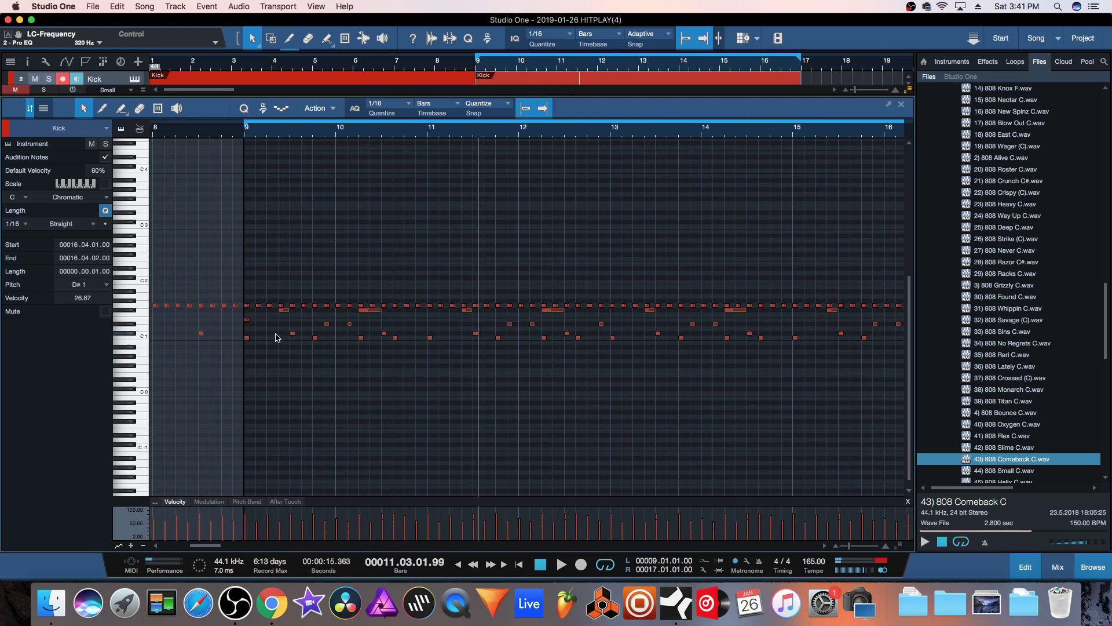
Step: Copy the C#1 notes of bars 9–16 up to F1, set their velocity to 50 and play the section
drag(277, 334, 873, 337)
drag(211, 544, 215, 545)
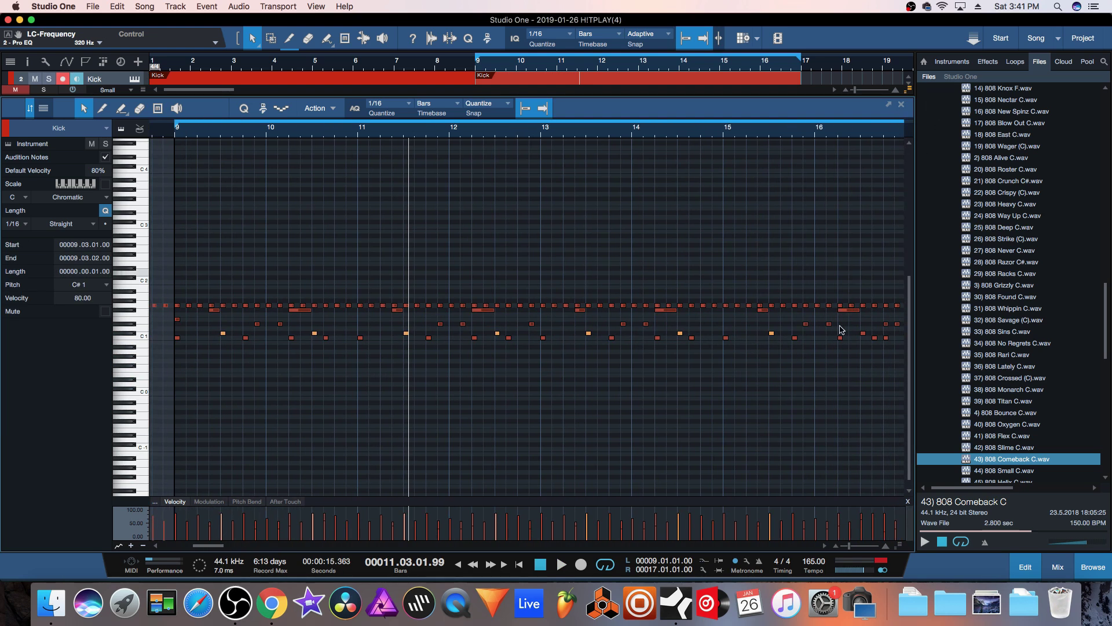
click(845, 548)
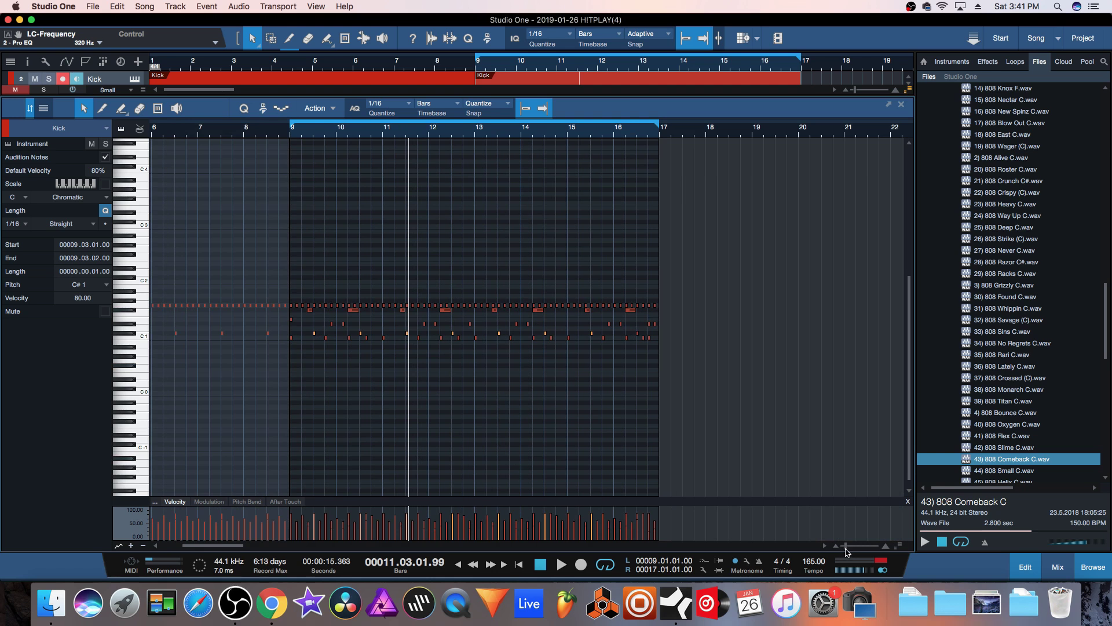
drag(657, 333, 316, 316)
key(space)
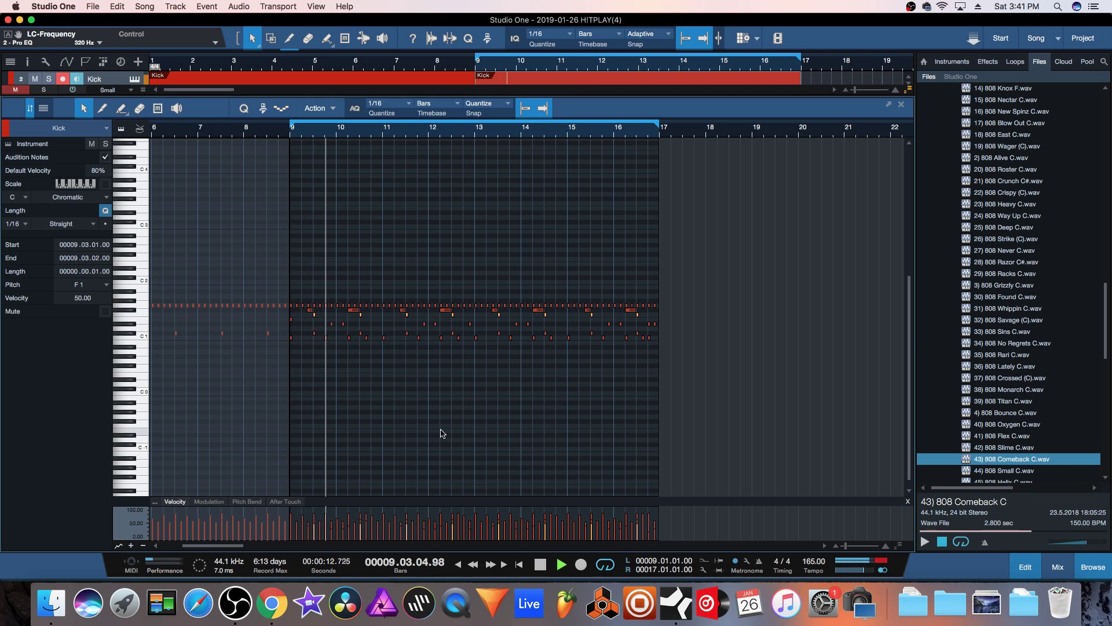
Step: Set the velocity of the F1 notes to 28.33 while listening to the section
key(space)
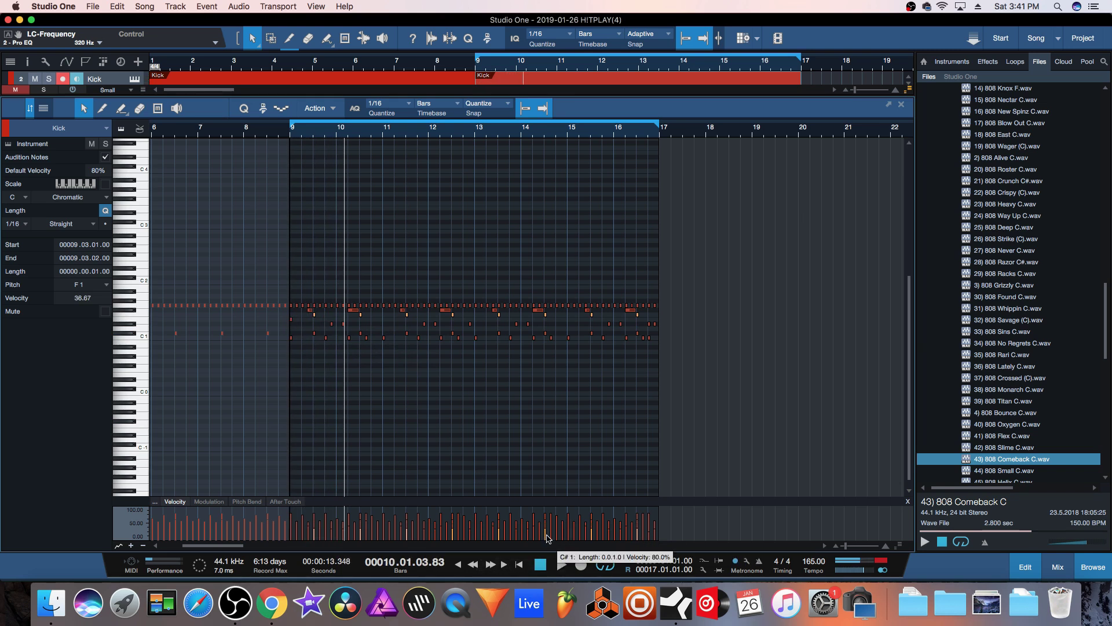
key(space)
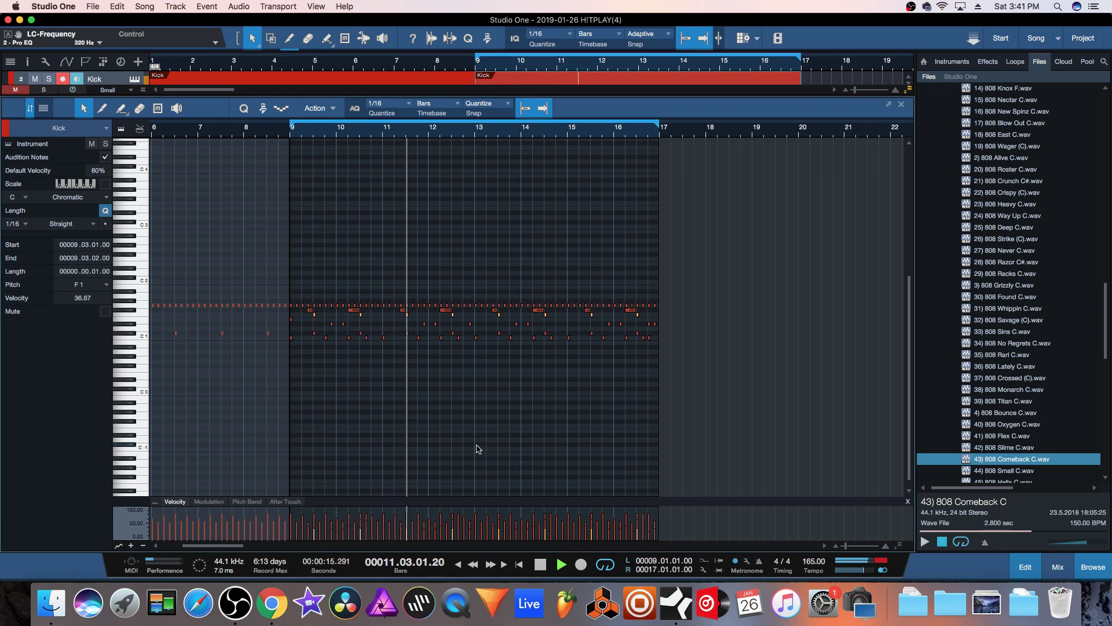
click(453, 537)
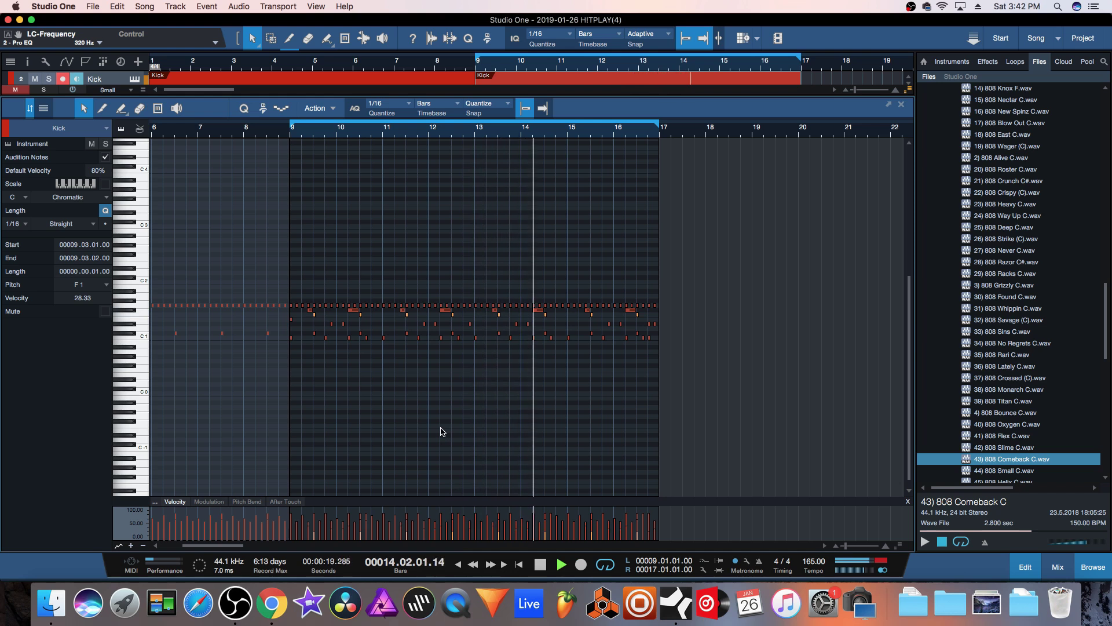
key(space)
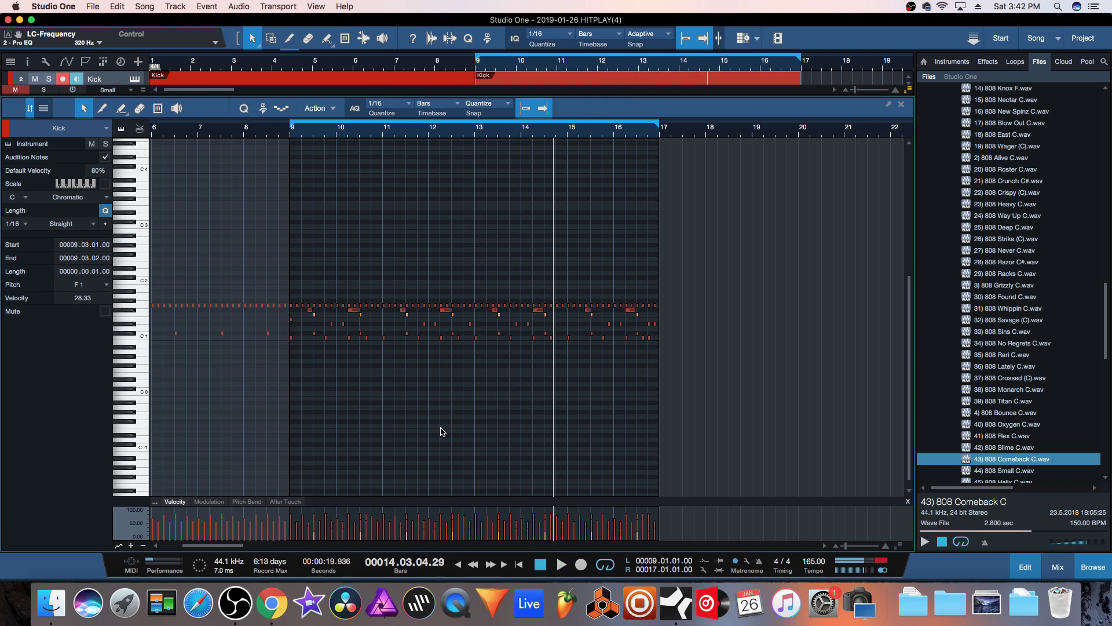
Step: Close the note editor and return to the track arrangement
click(904, 106)
scroll(299, 403, up, 1)
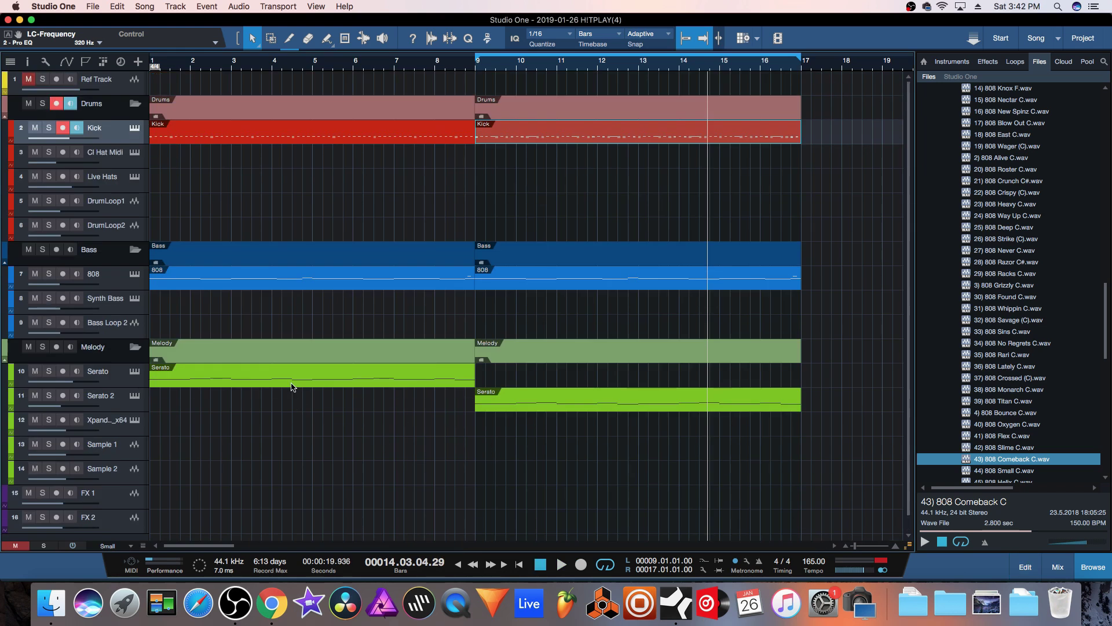
scroll(85, 348, down, 1)
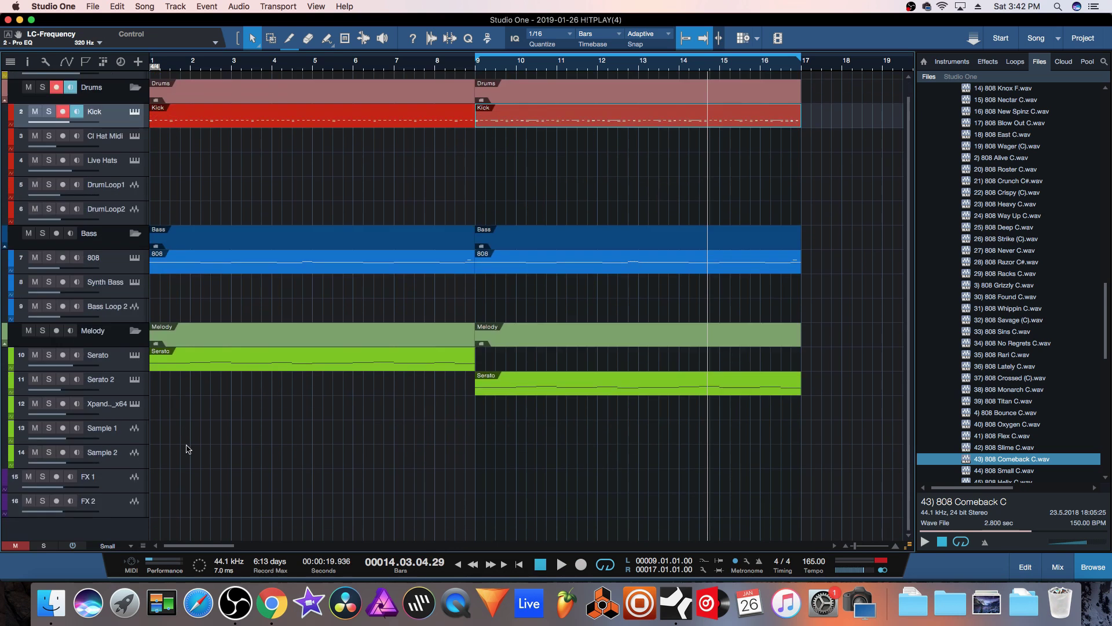
Step: Open the 808 part of bars 9–16 in the note editor and compare its notes with those of bars 1–8
scroll(254, 430, up, 1)
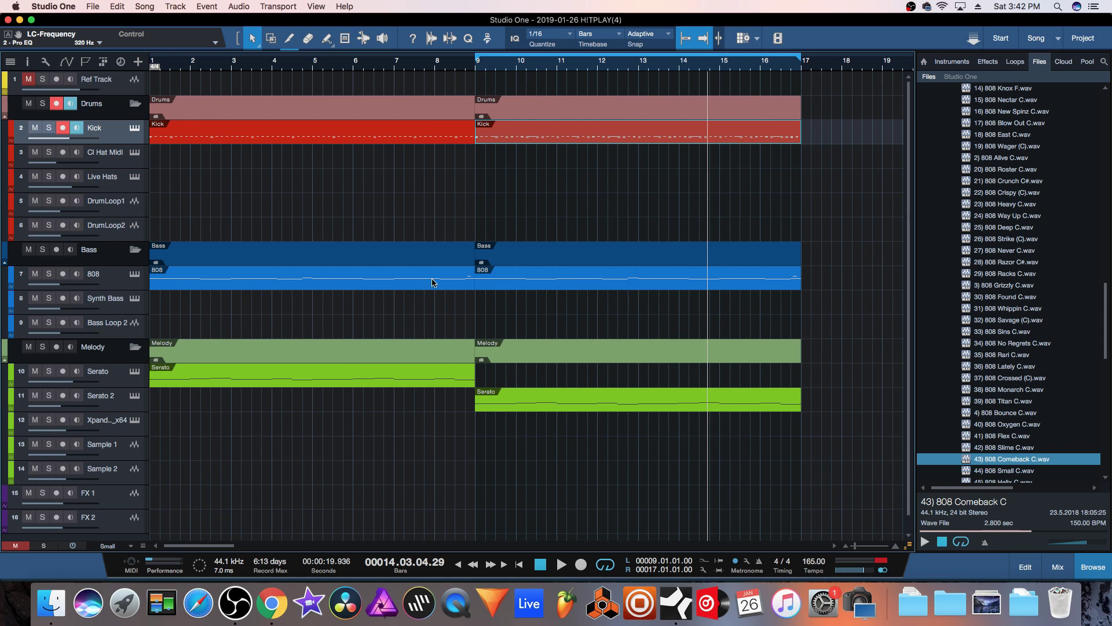
double_click(492, 278)
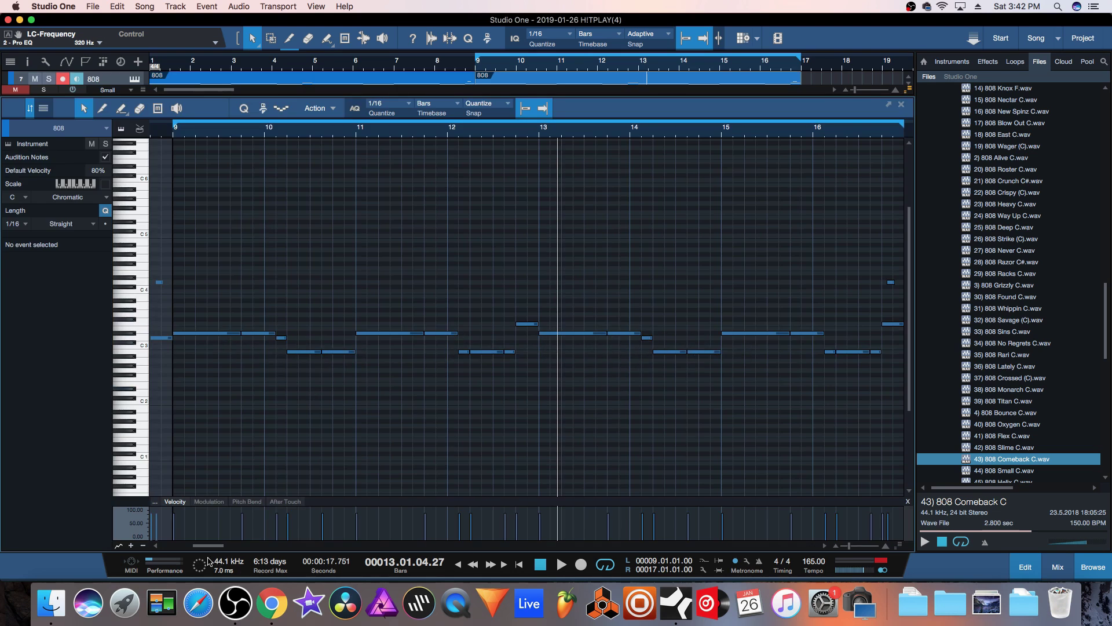
drag(211, 546, 179, 545)
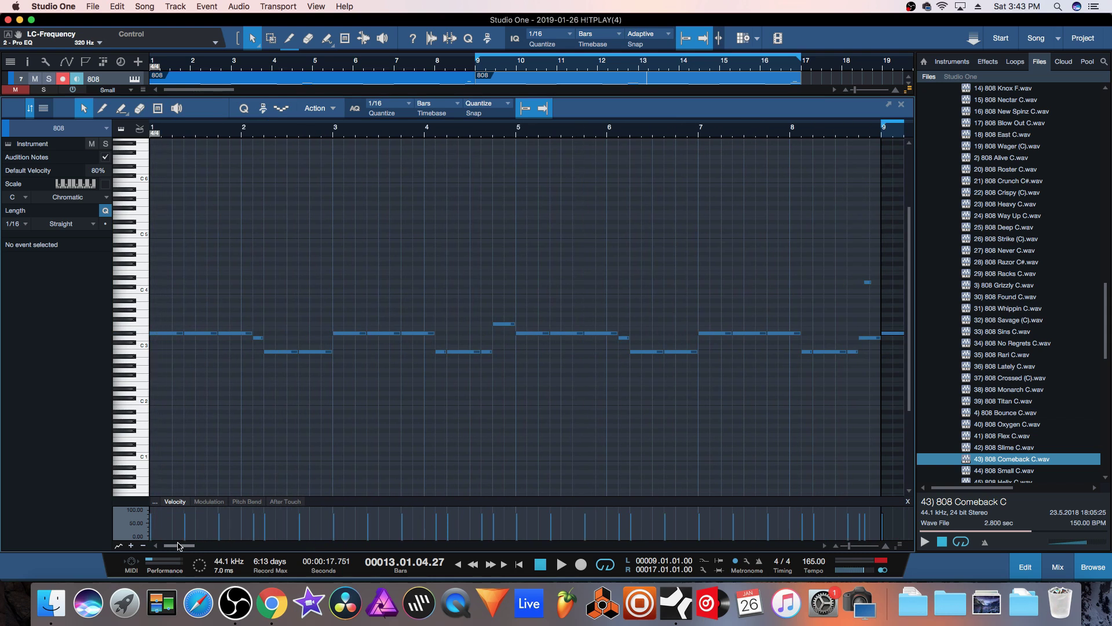
drag(186, 316, 190, 345)
click(201, 408)
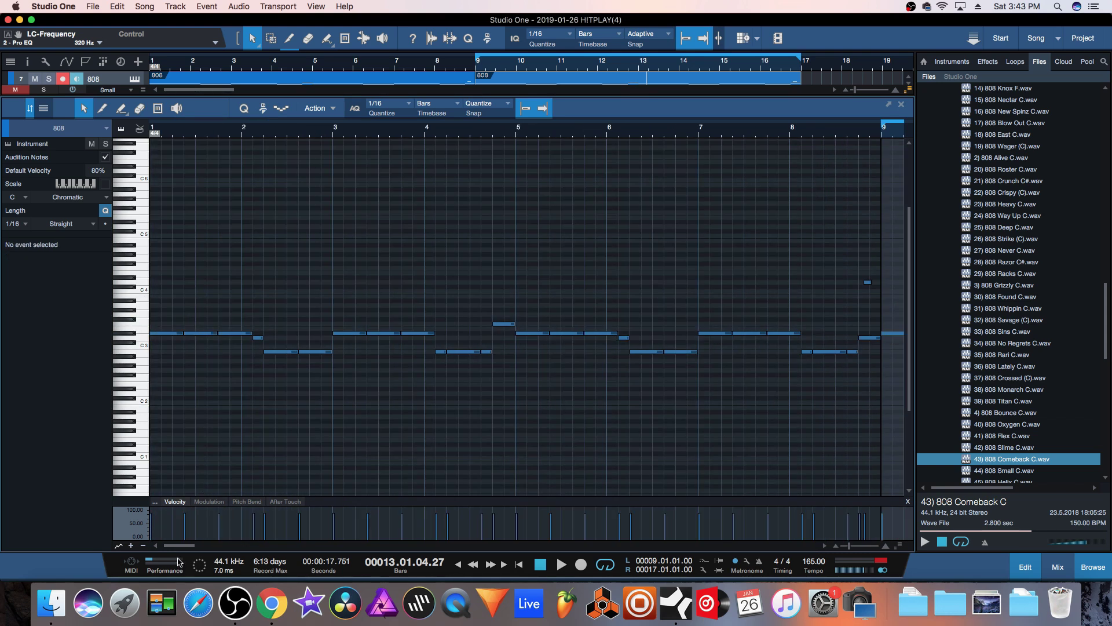
drag(182, 545, 208, 549)
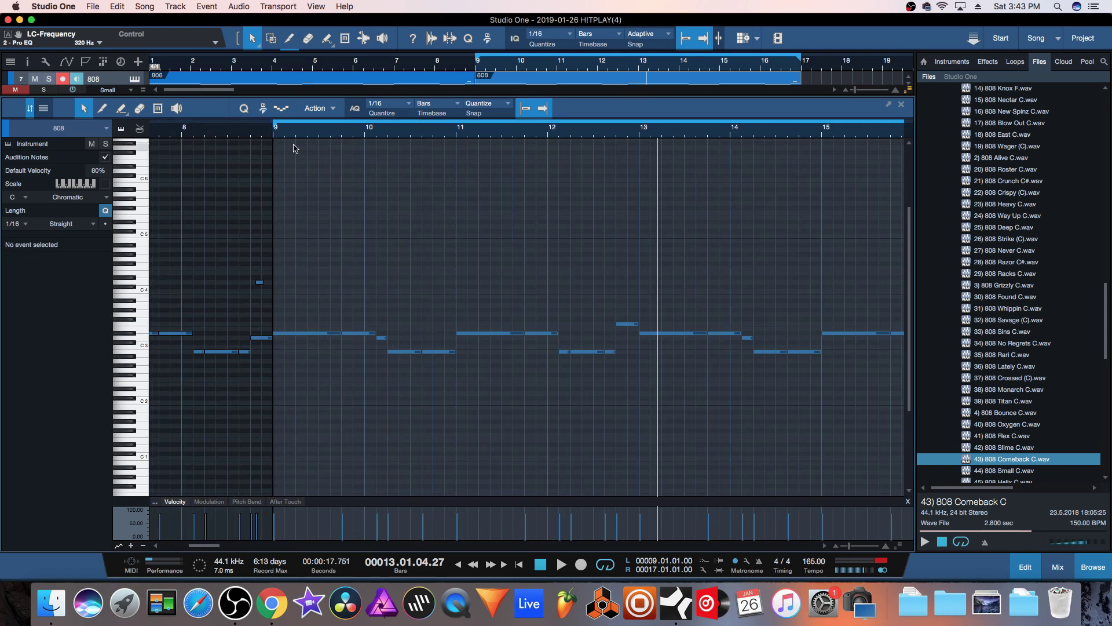
Step: Play the 808 notes from bar 9, stop playback and close the note editor
double_click(269, 134)
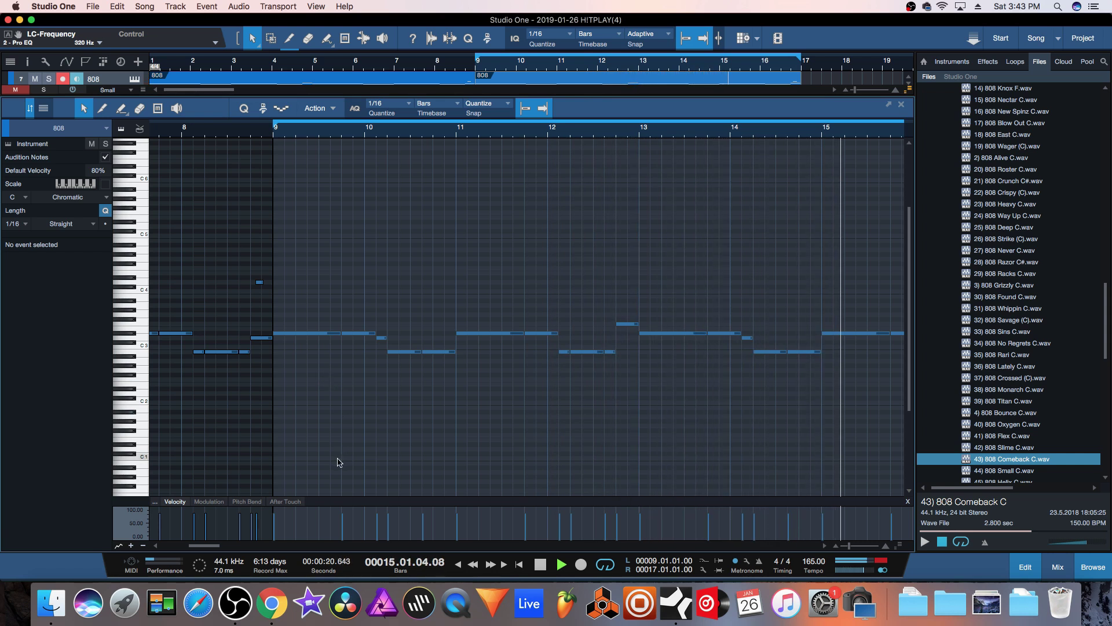
key(space)
click(902, 105)
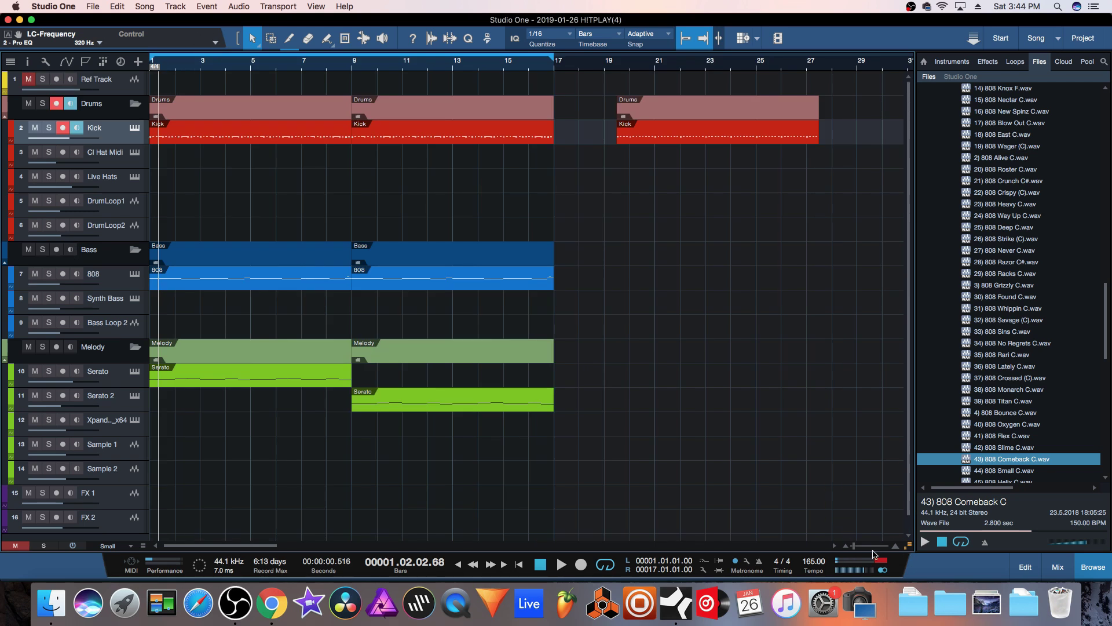
Step: Play the full arrangement from bar 1 and extend the loop range's end to bar 57
drag(855, 546, 853, 546)
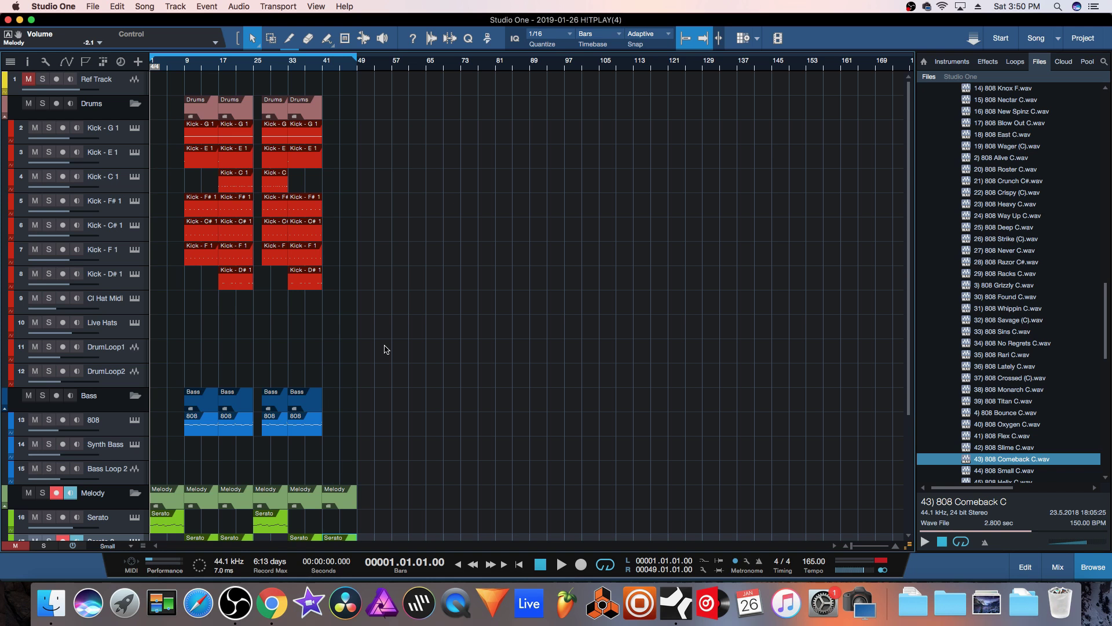
key(space)
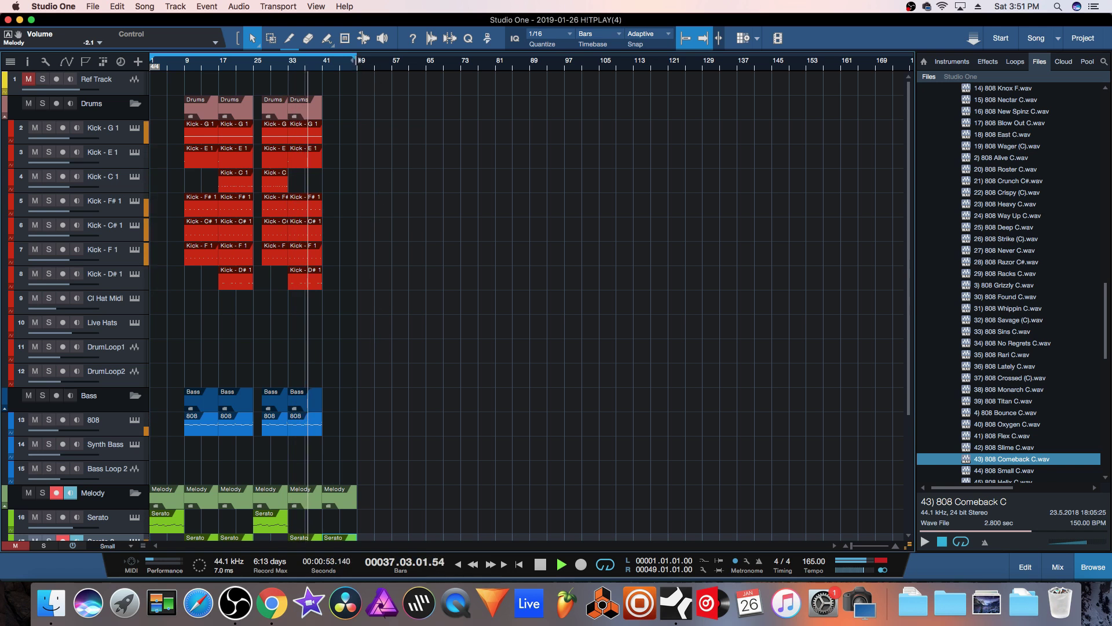
drag(354, 60, 389, 60)
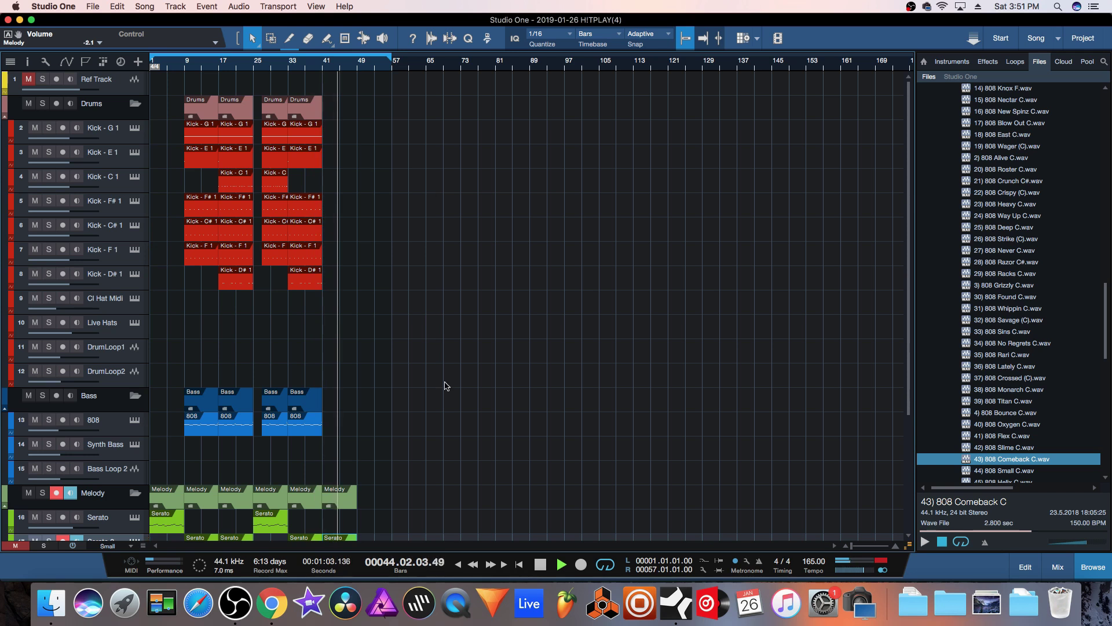
scroll(446, 385, down, 3)
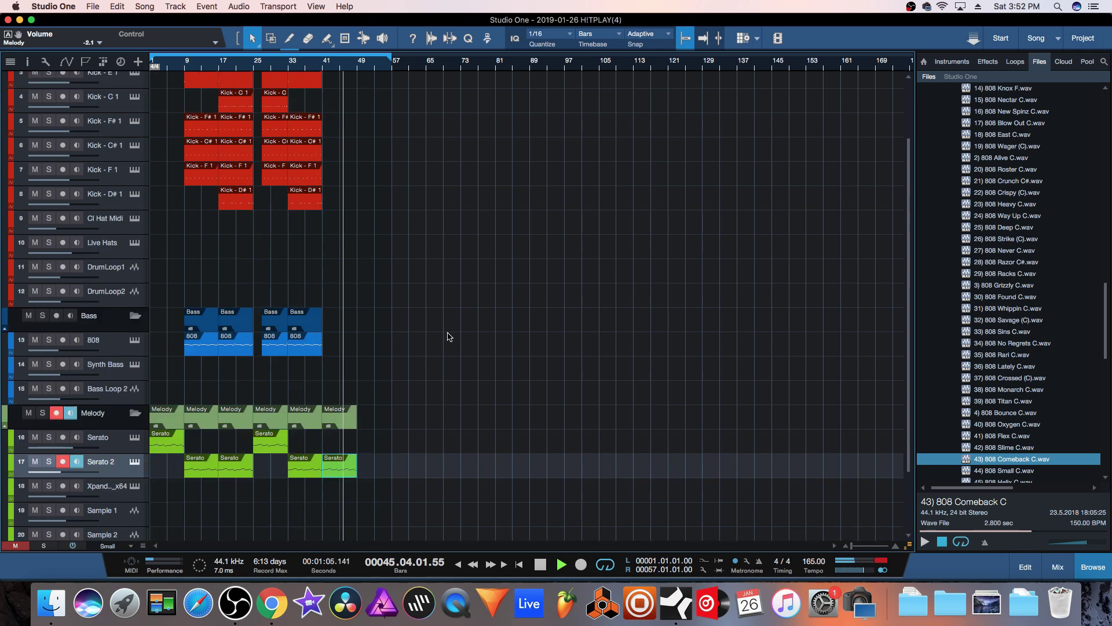